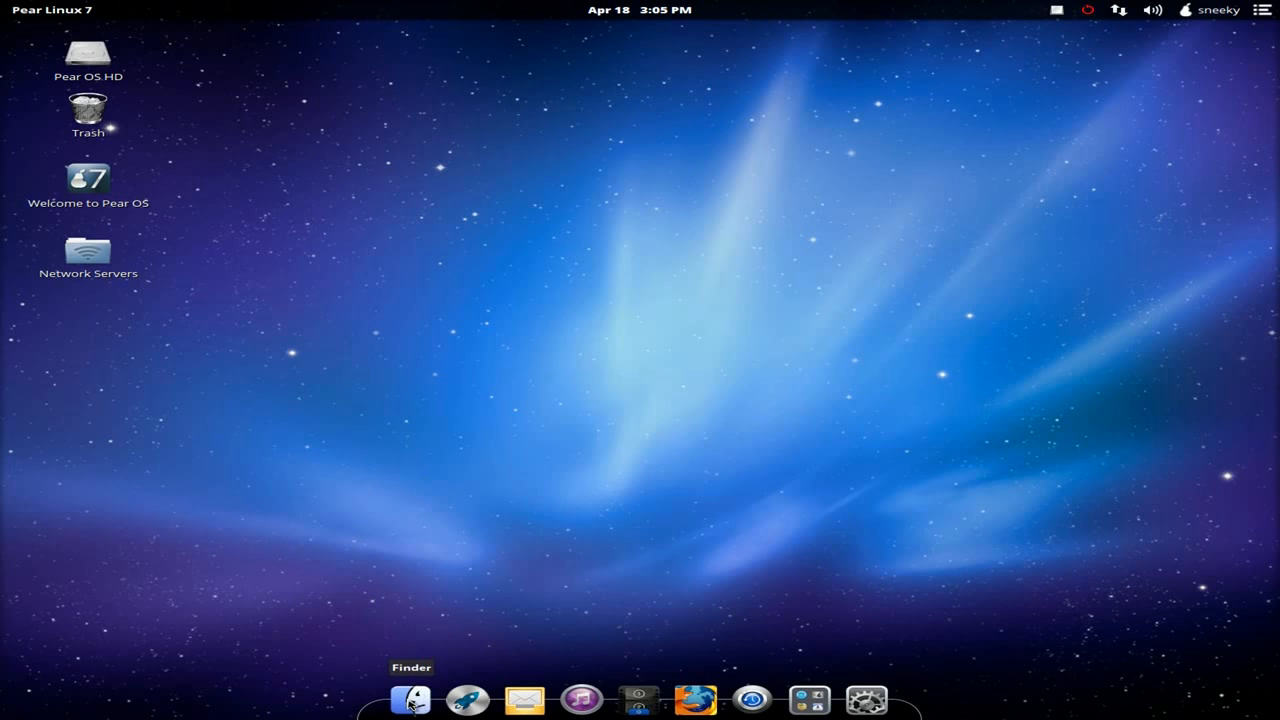
Briefly view the home folder and the installed applications grid, then dismiss both.
click(411, 700)
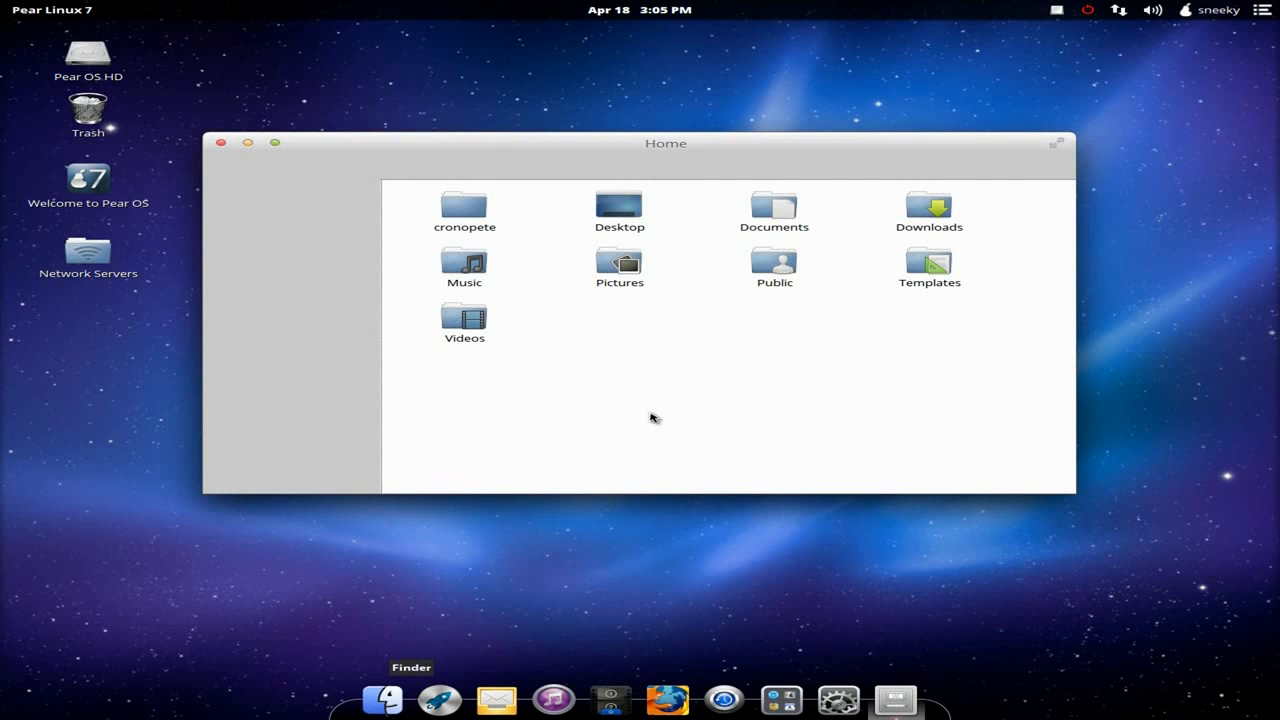
click(222, 144)
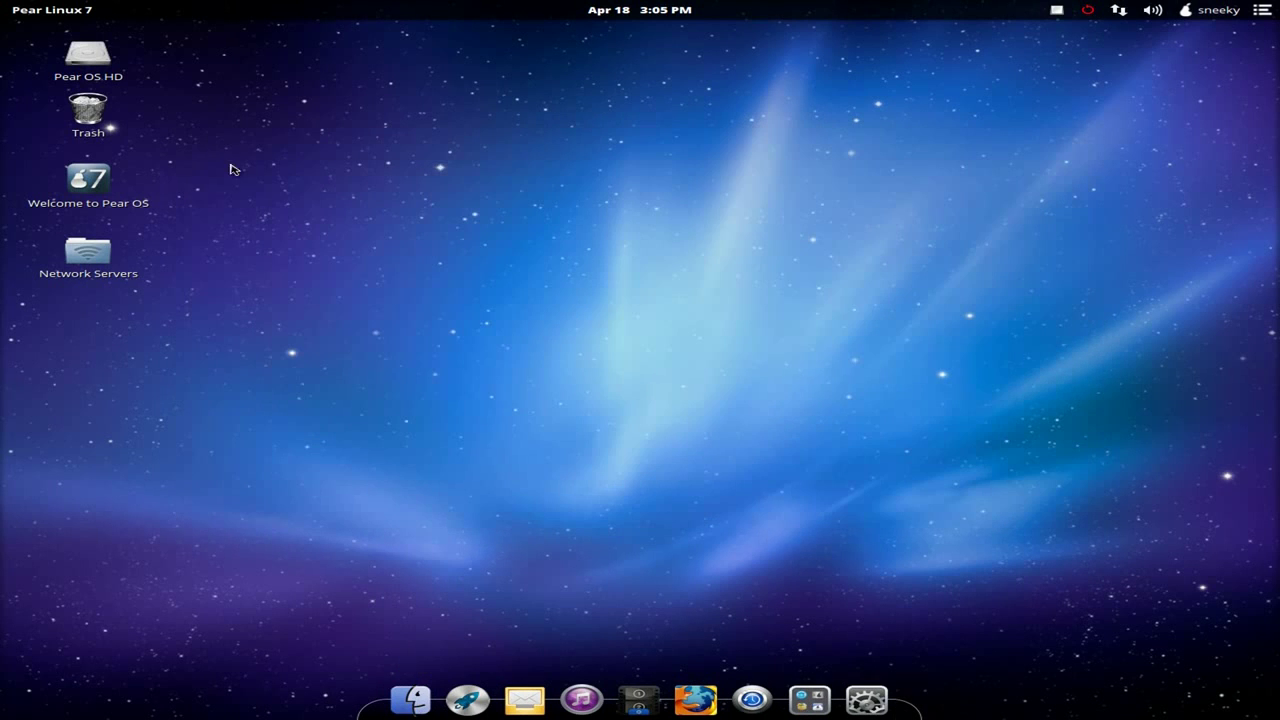
click(468, 700)
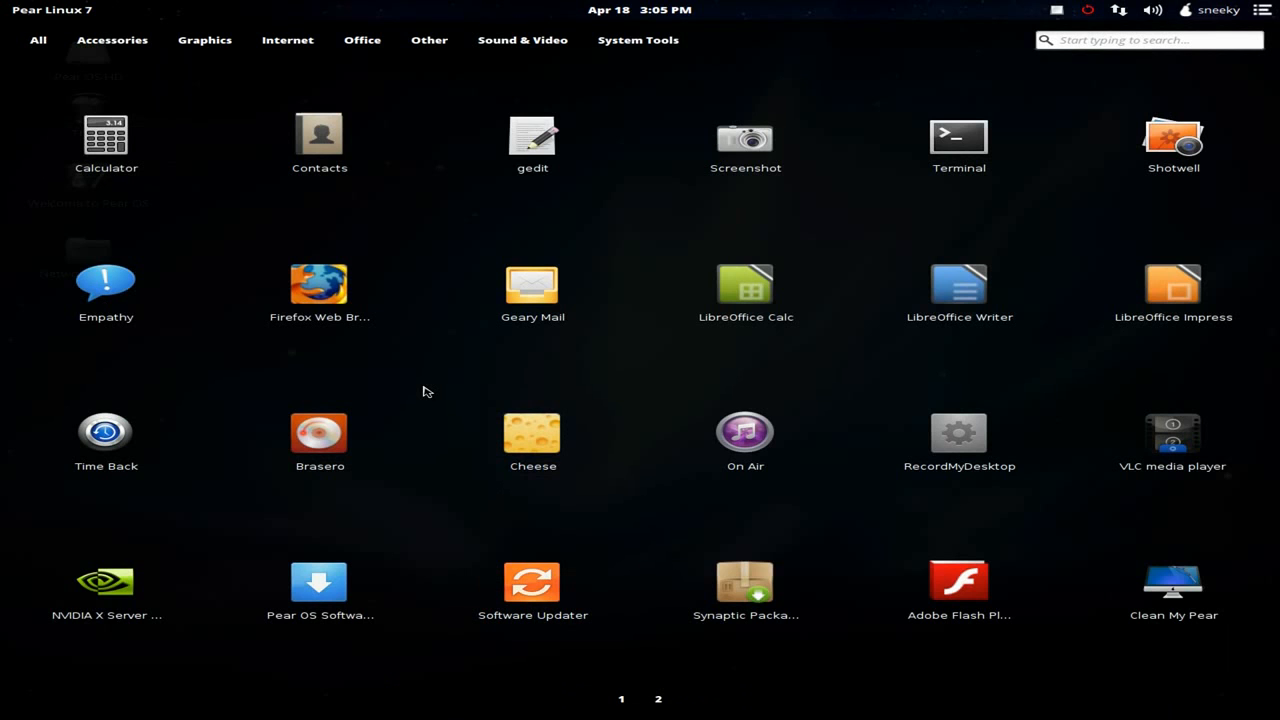
scroll(423, 390, down, 1)
scroll(423, 390, up, 1)
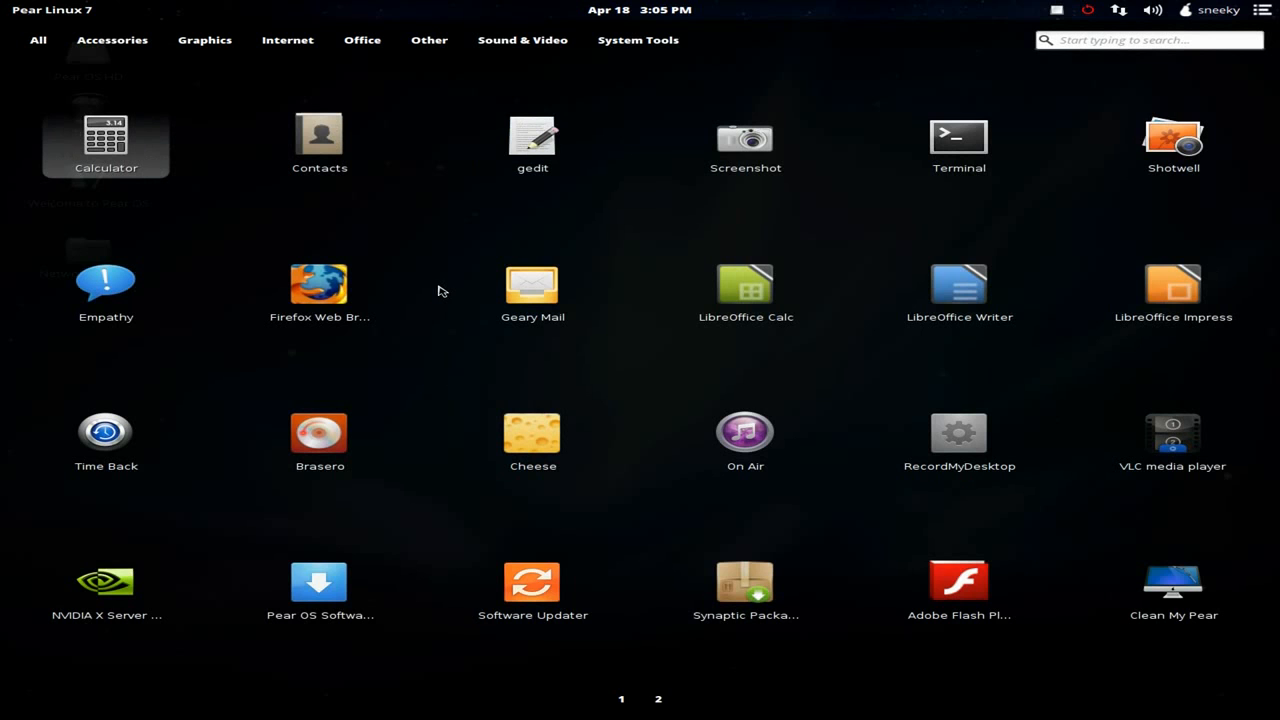
key(Escape)
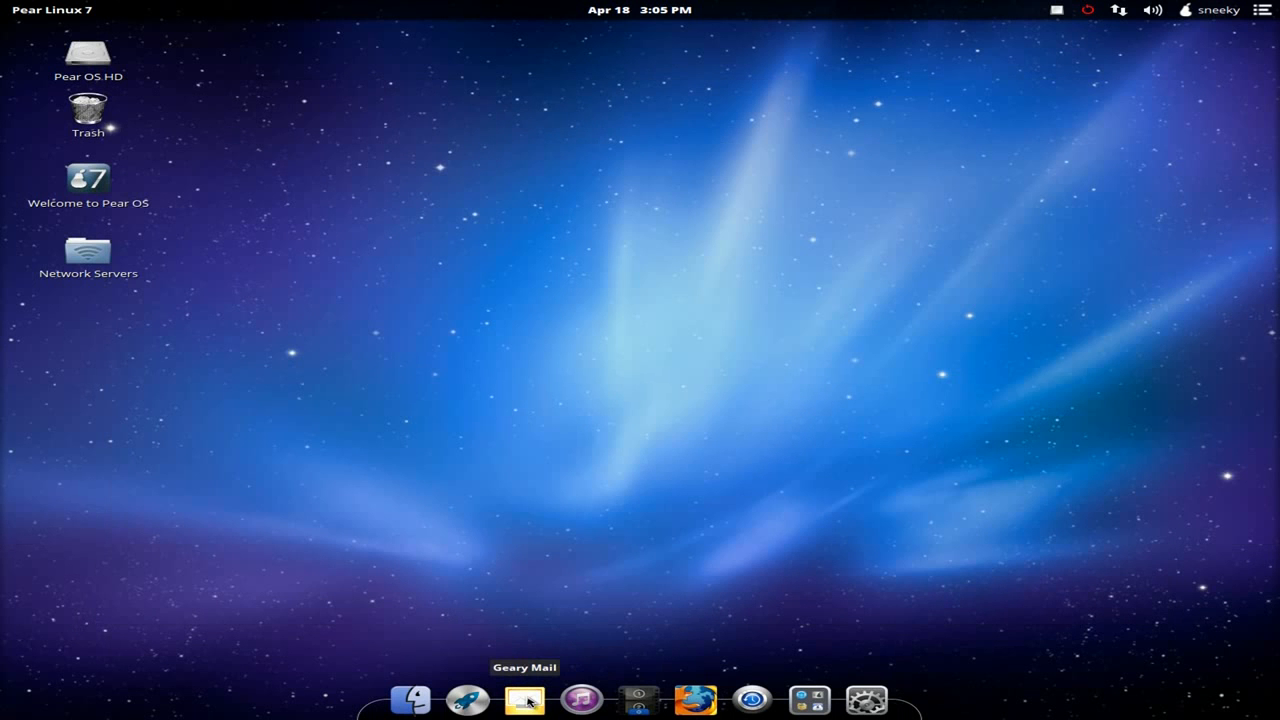
Launch On Air, keep the default music folder, and review its preferences before closing them.
click(578, 700)
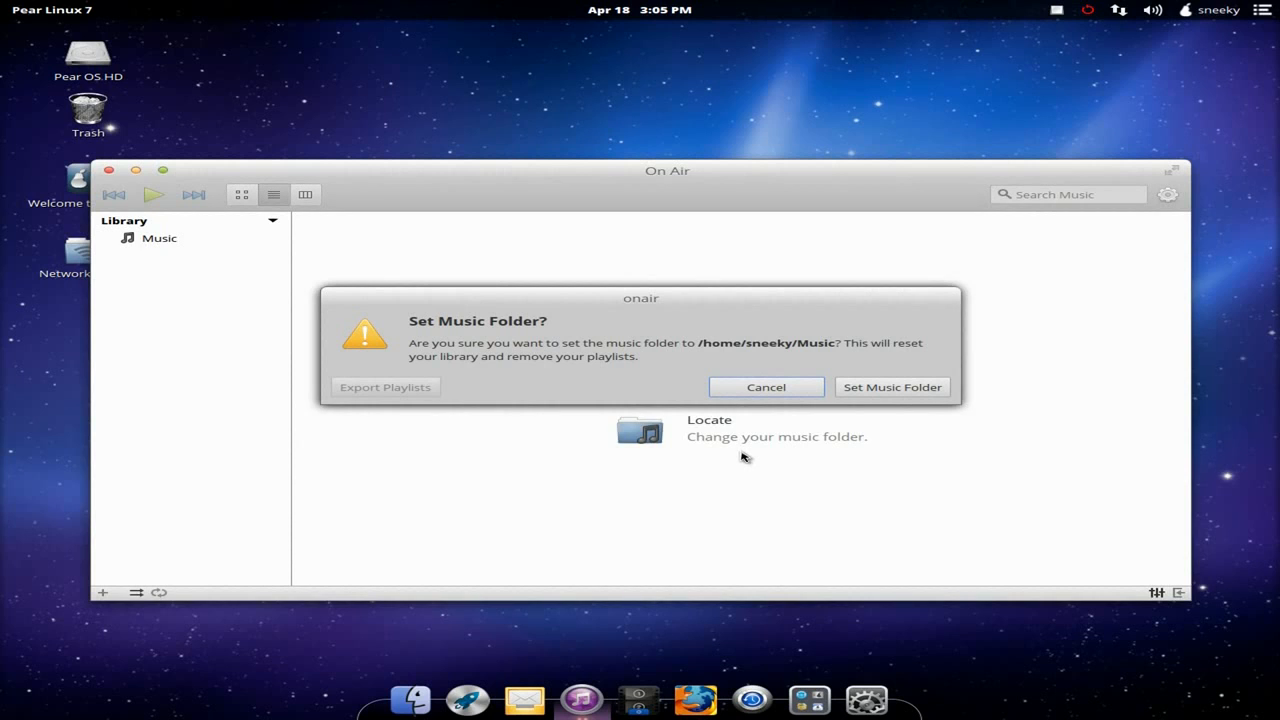
click(770, 395)
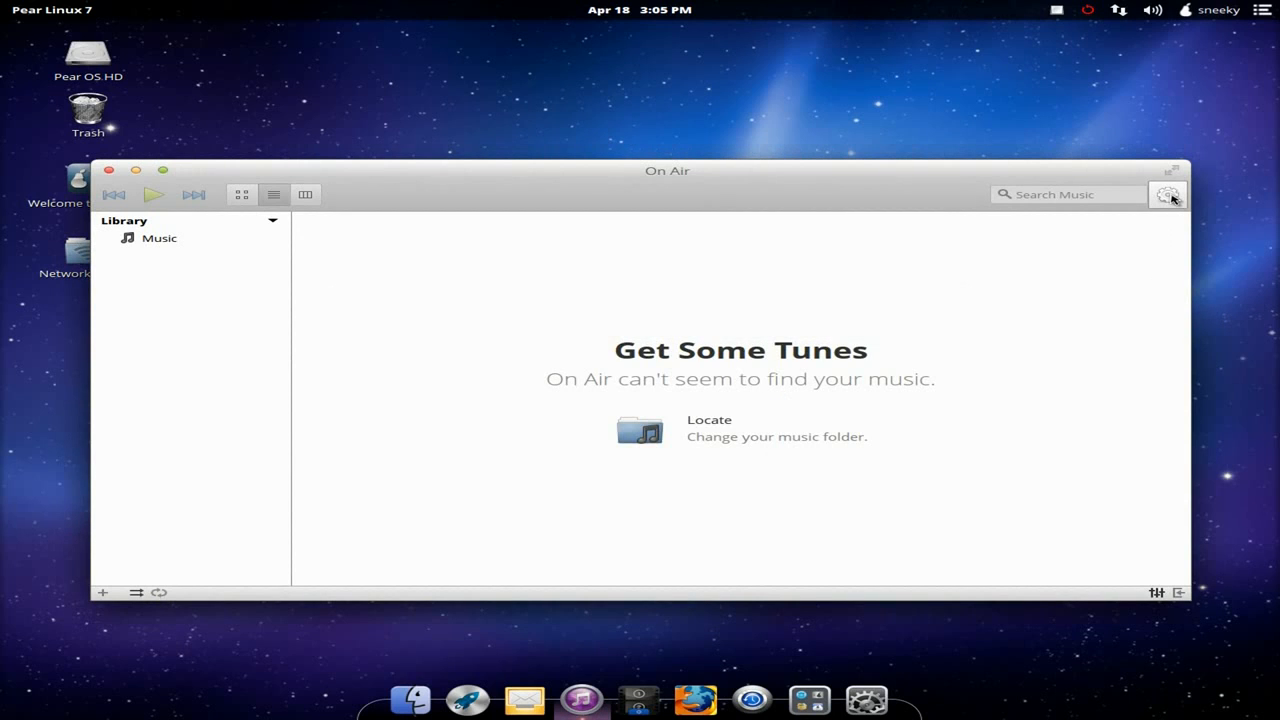
click(1173, 198)
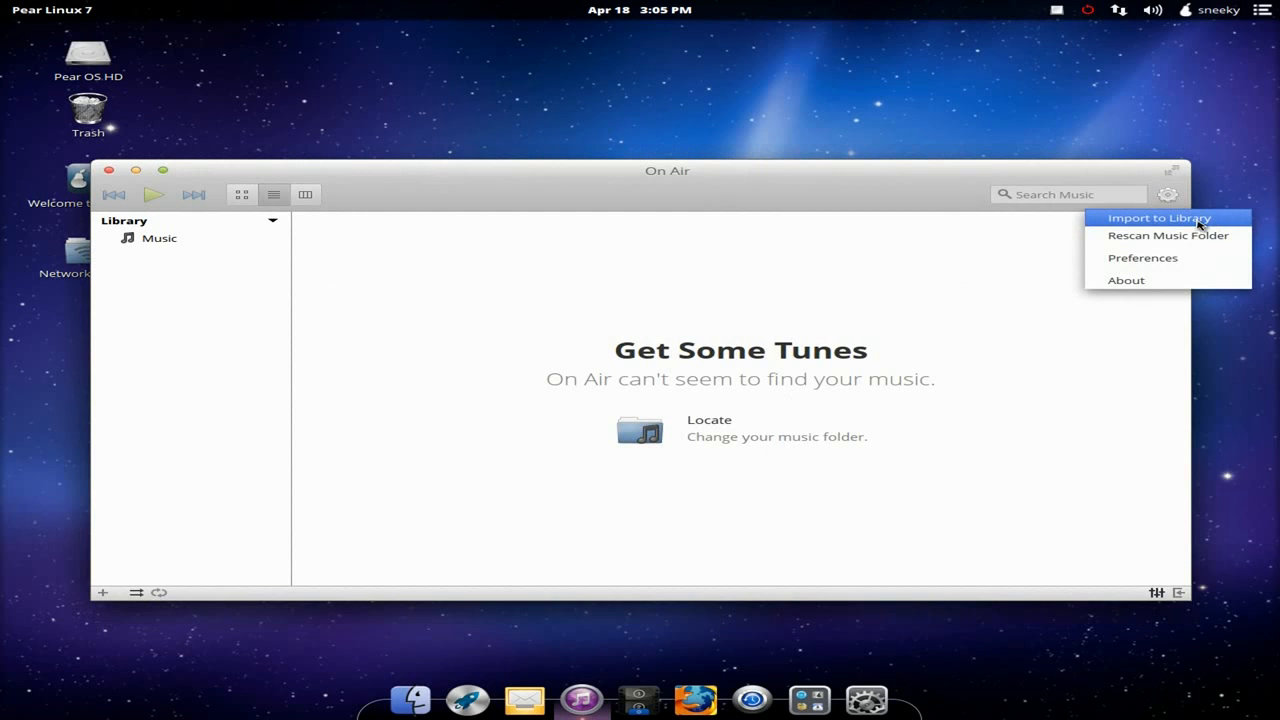
click(1135, 260)
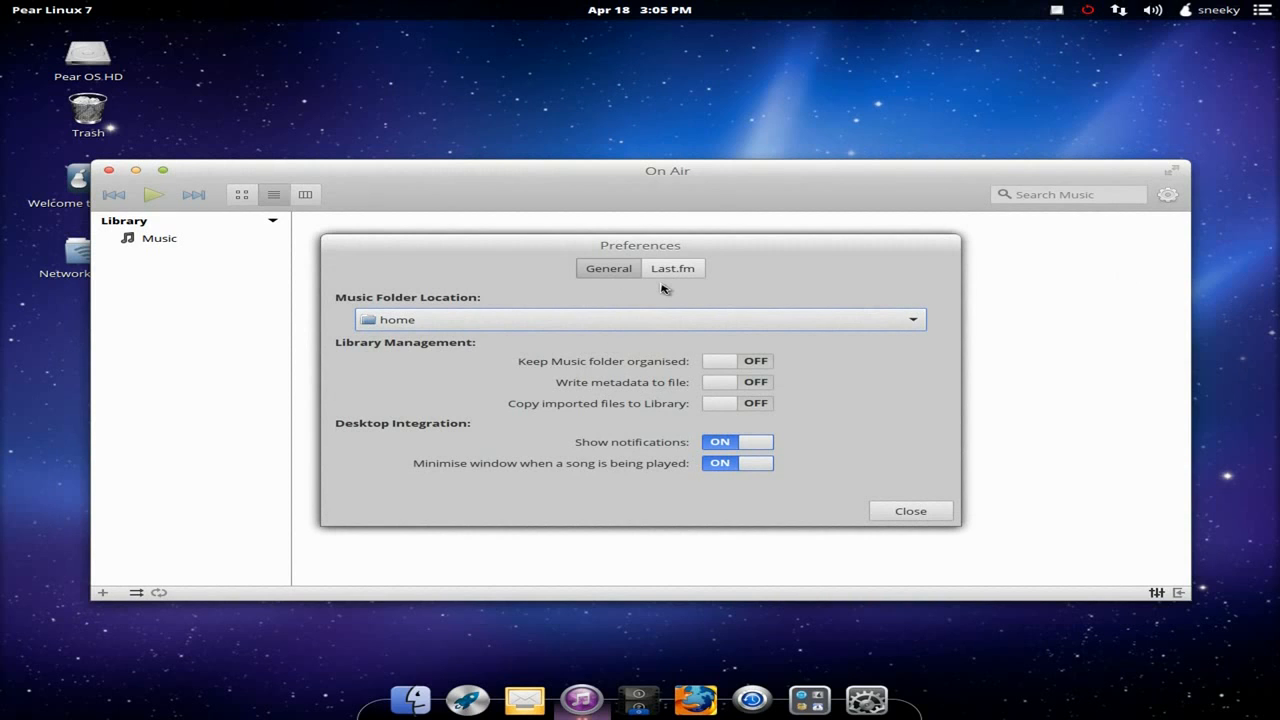
click(905, 511)
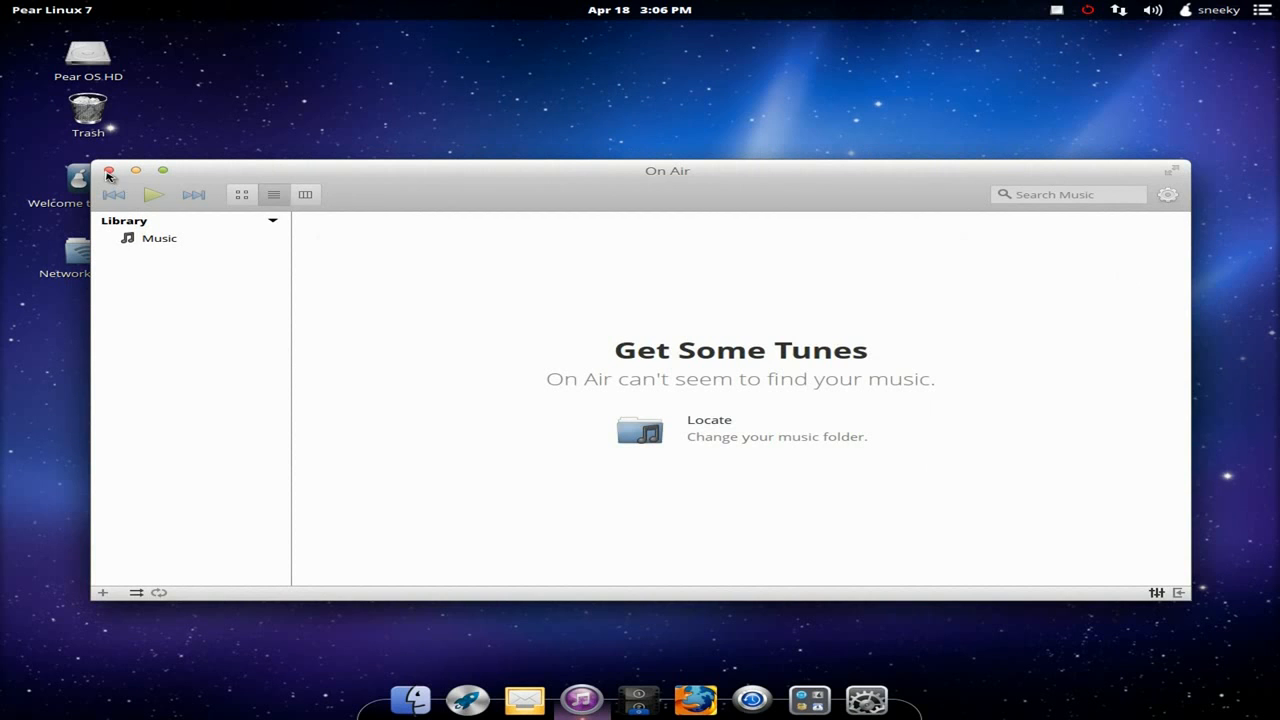
Close On Air, briefly launch VLC, then start Firefox on its start page.
click(110, 172)
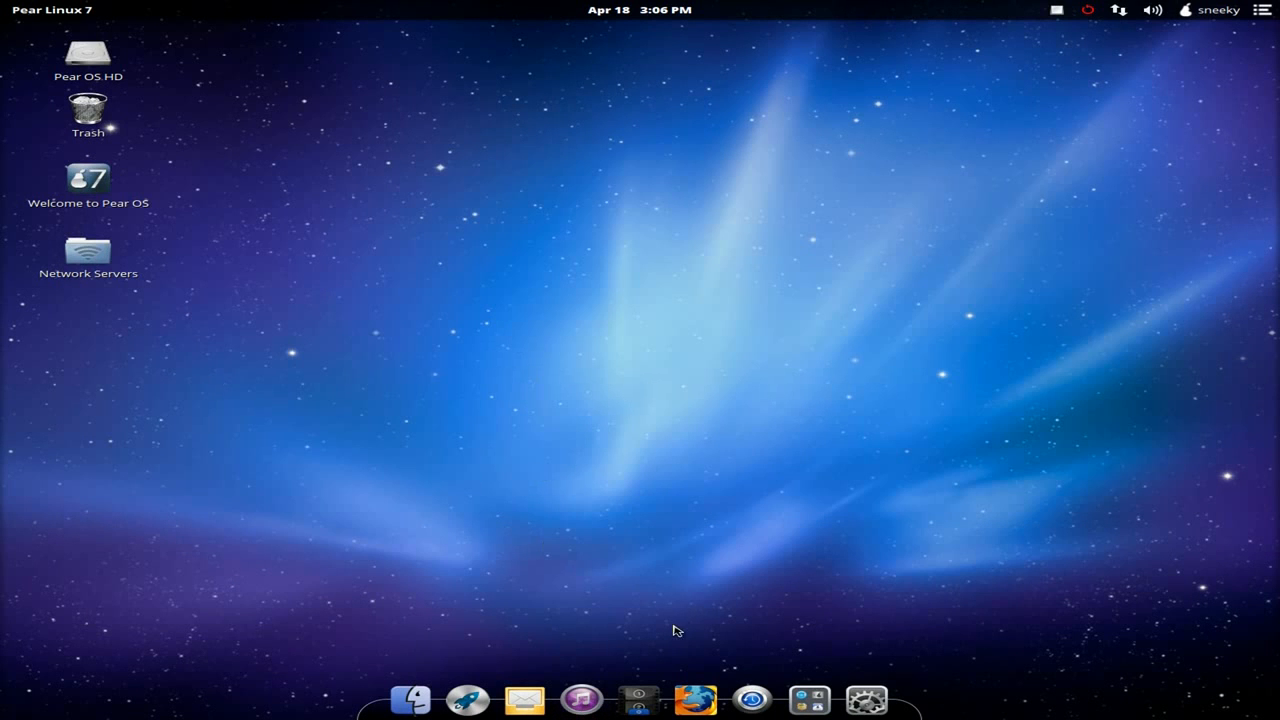
click(640, 700)
click(692, 705)
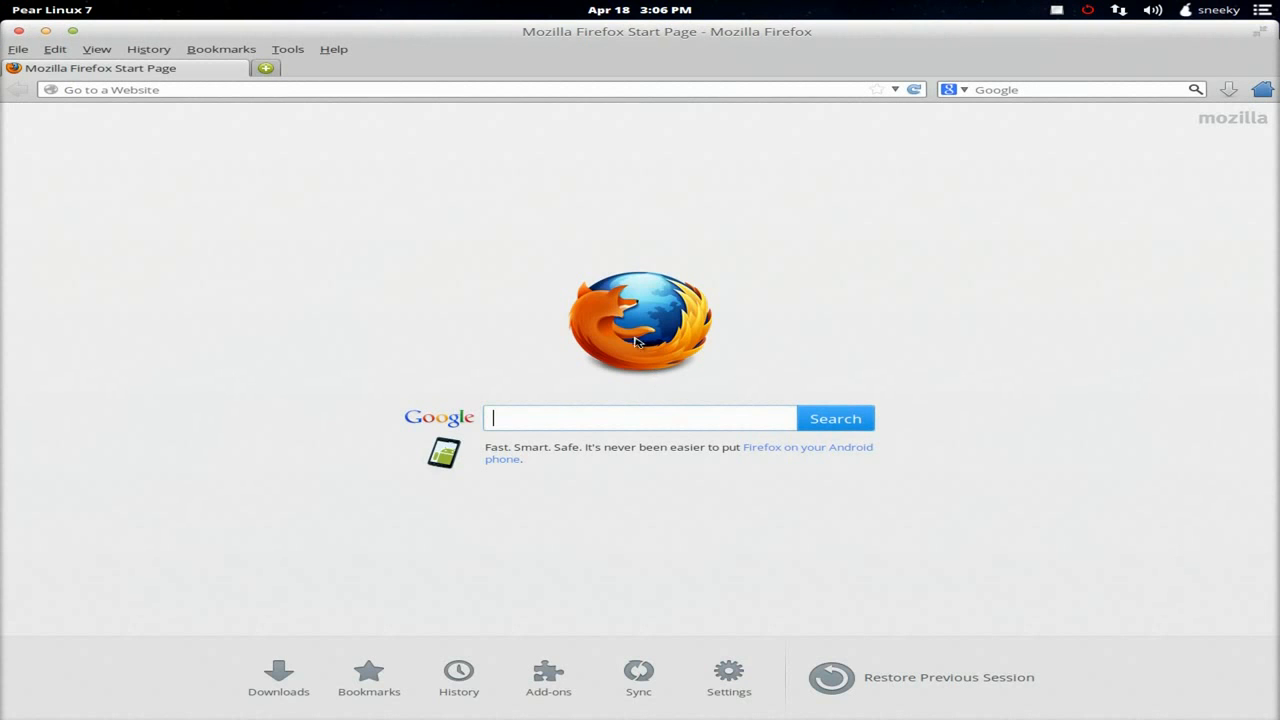
Go from the start page to Google, then YouTube, and search for sneekylinux.
click(525, 418)
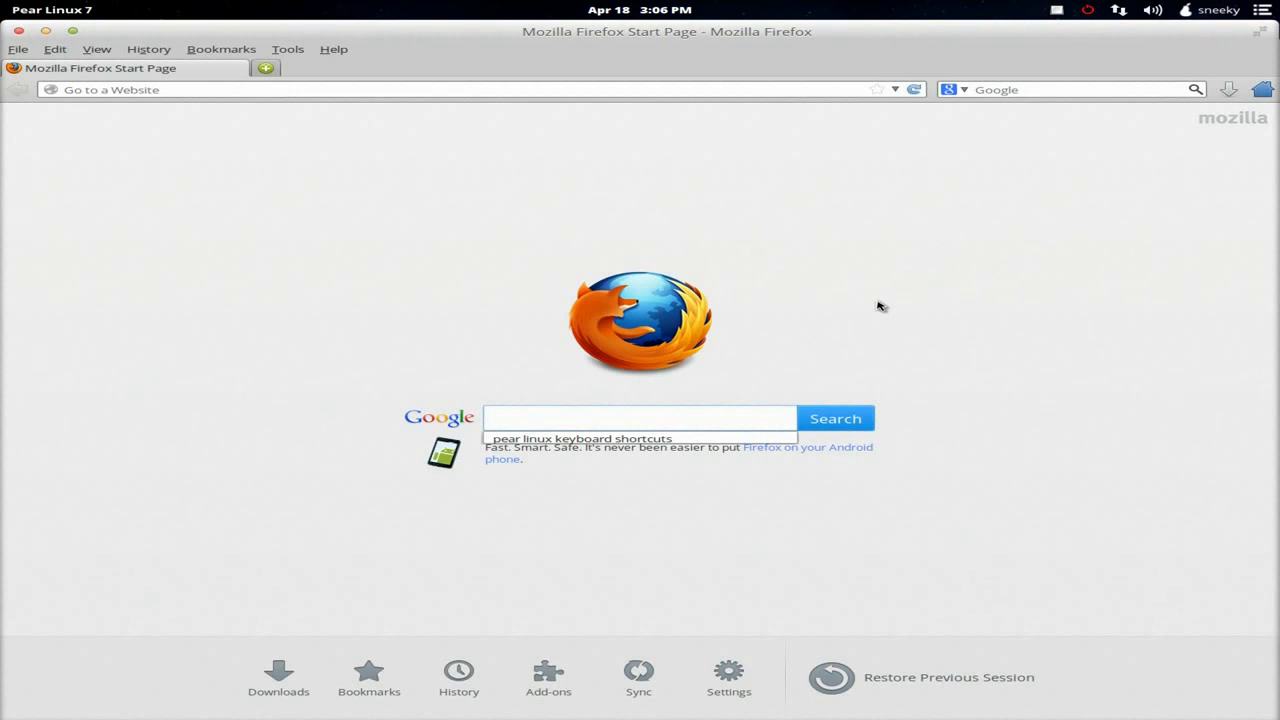
click(1196, 90)
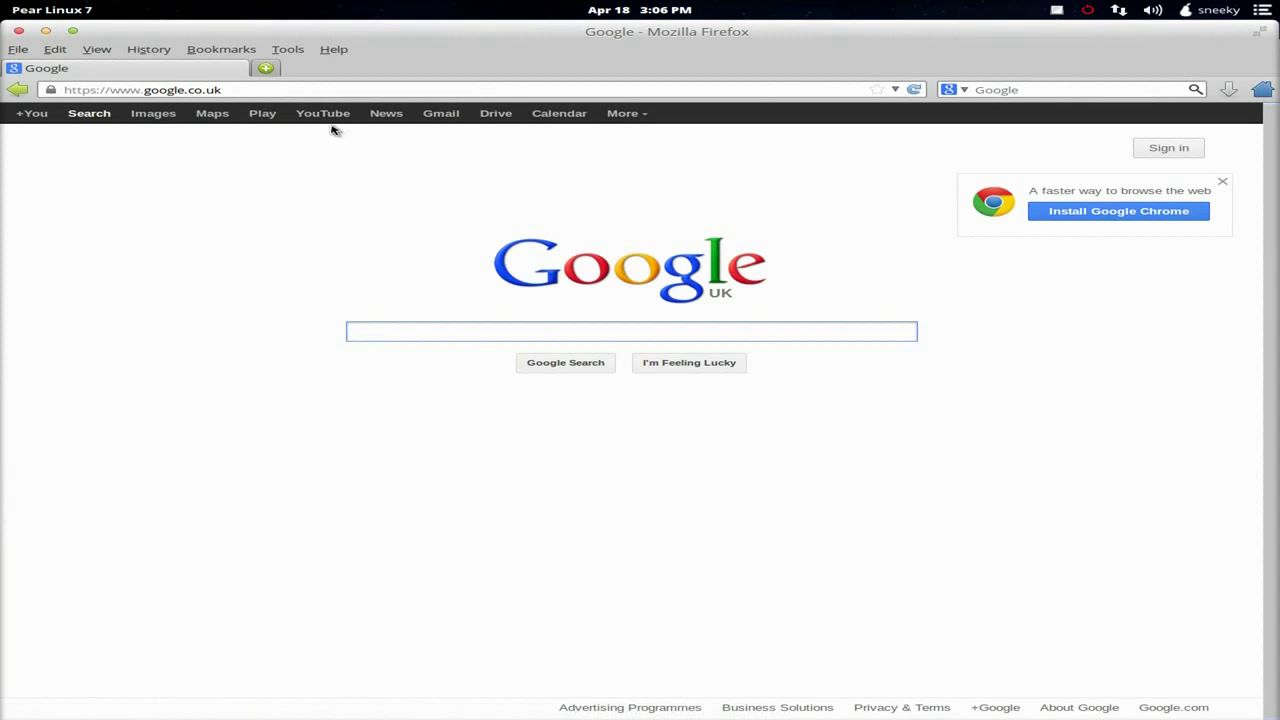
click(322, 113)
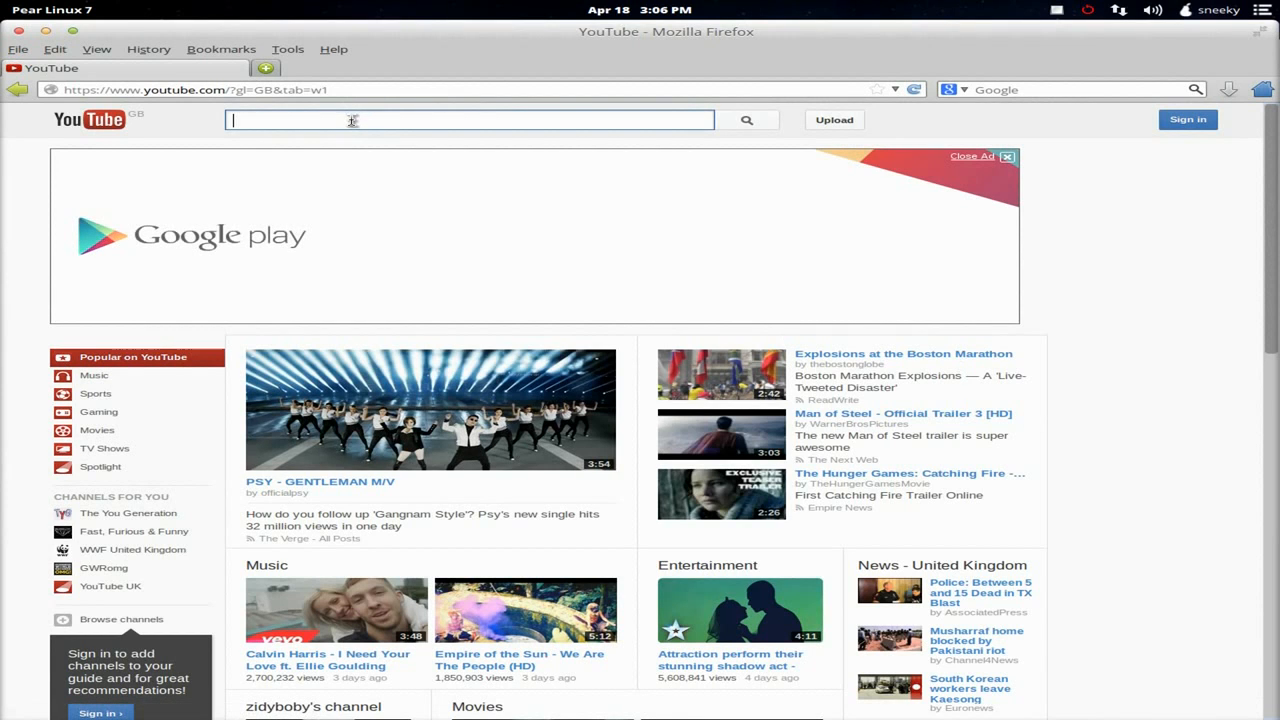
text(sneek)
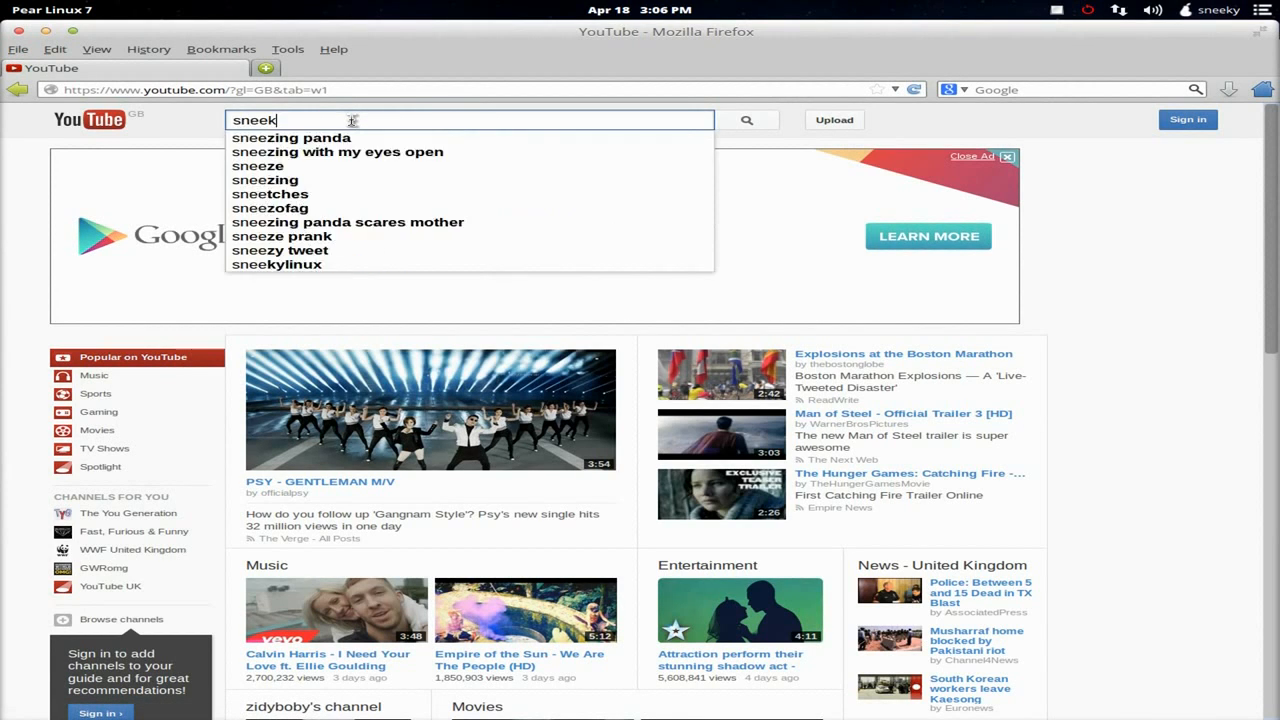
text(y)
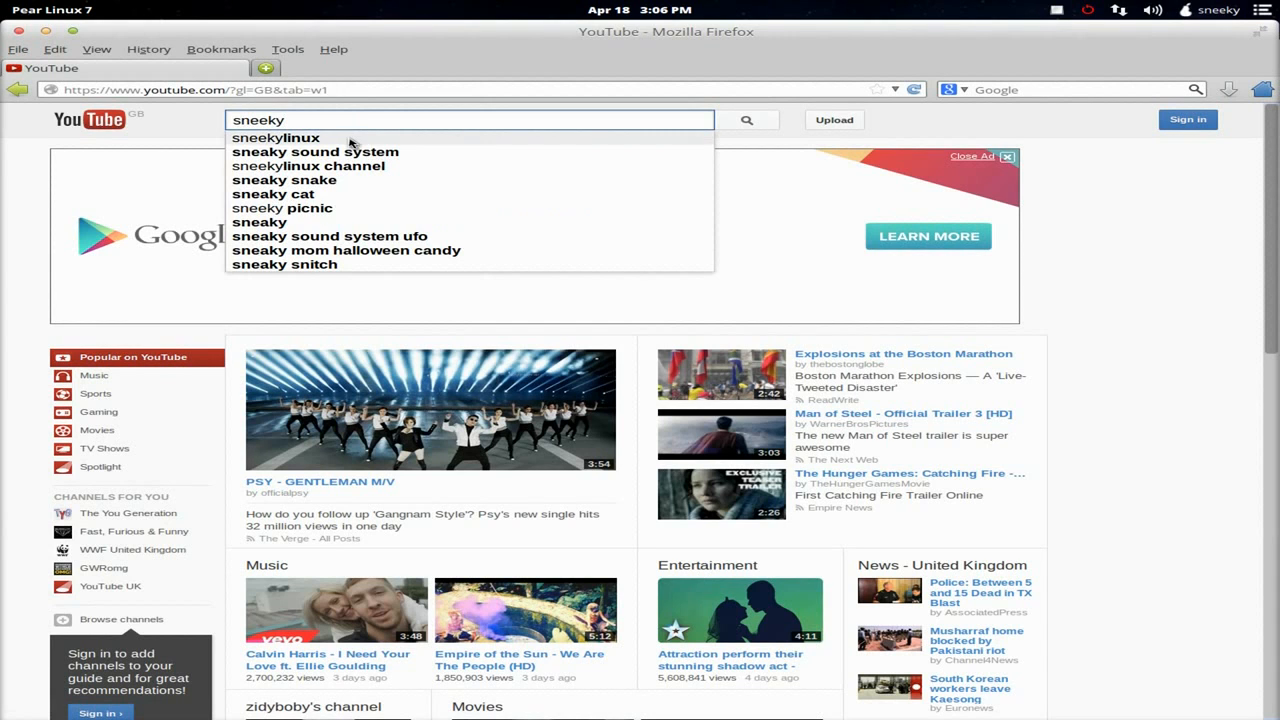
click(276, 137)
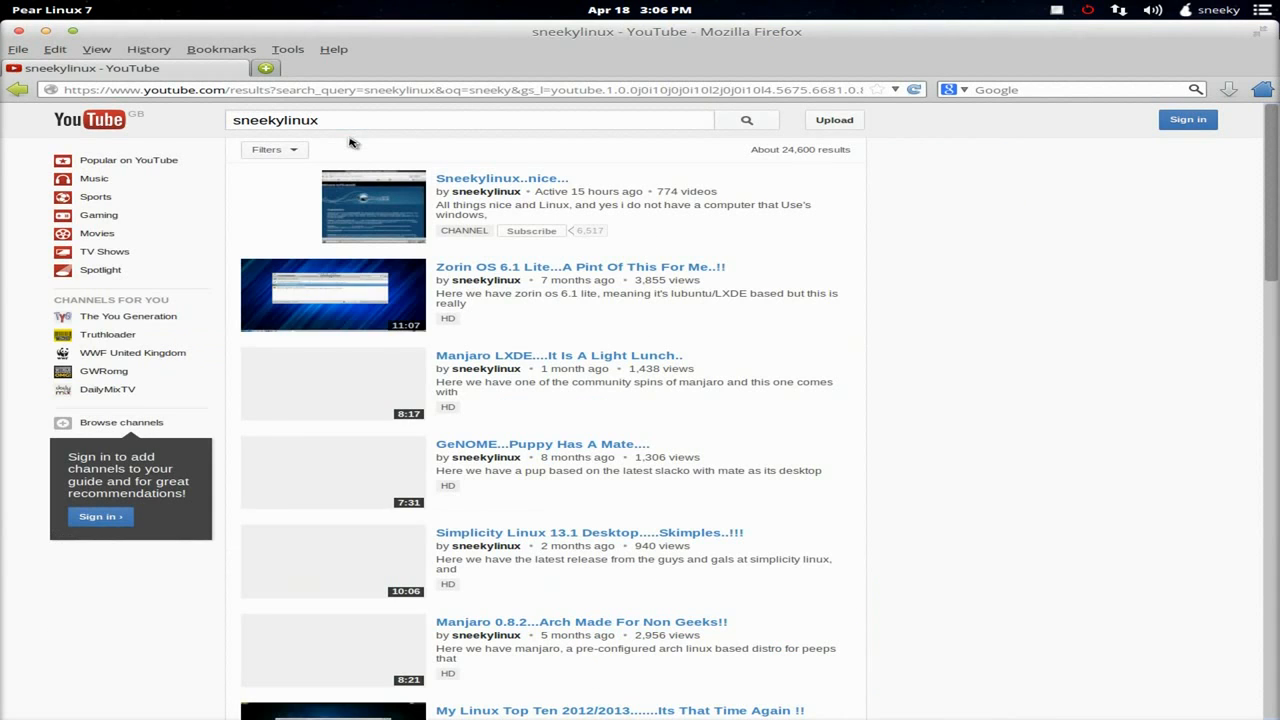
Play the Manjaro LXDE video past its ad, jump to around 0:43, then close Firefox.
click(568, 358)
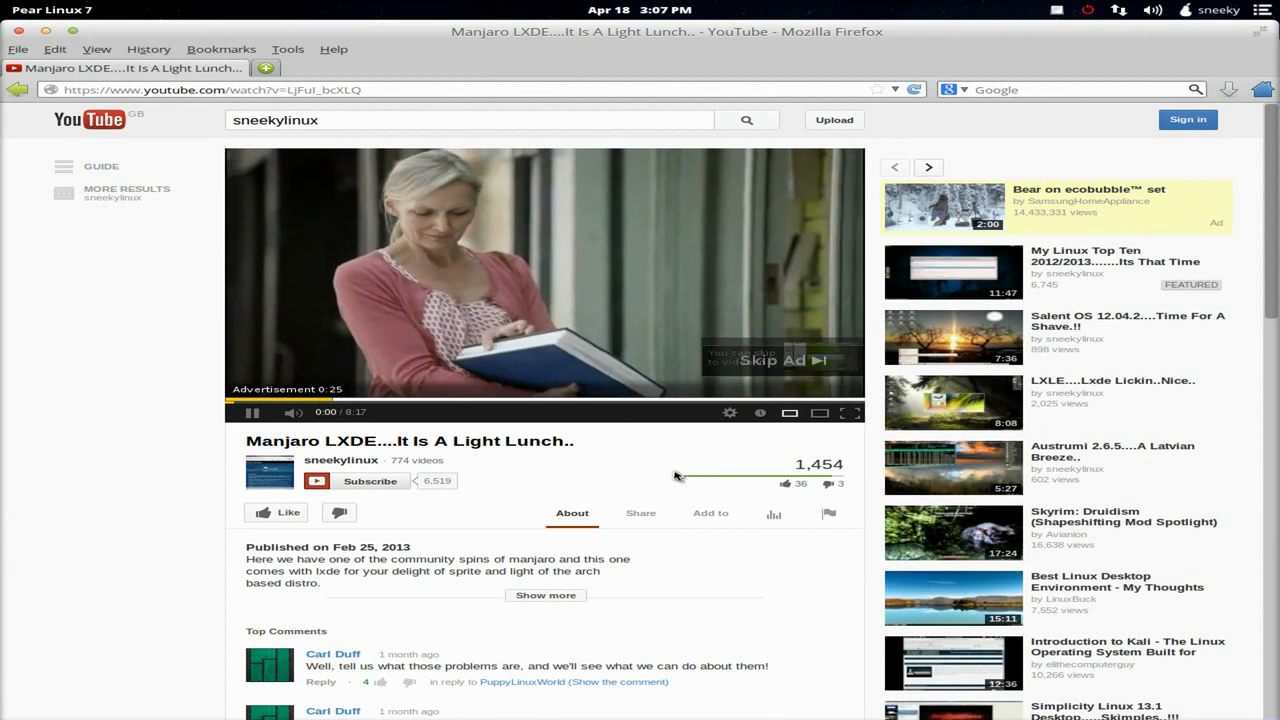
click(773, 362)
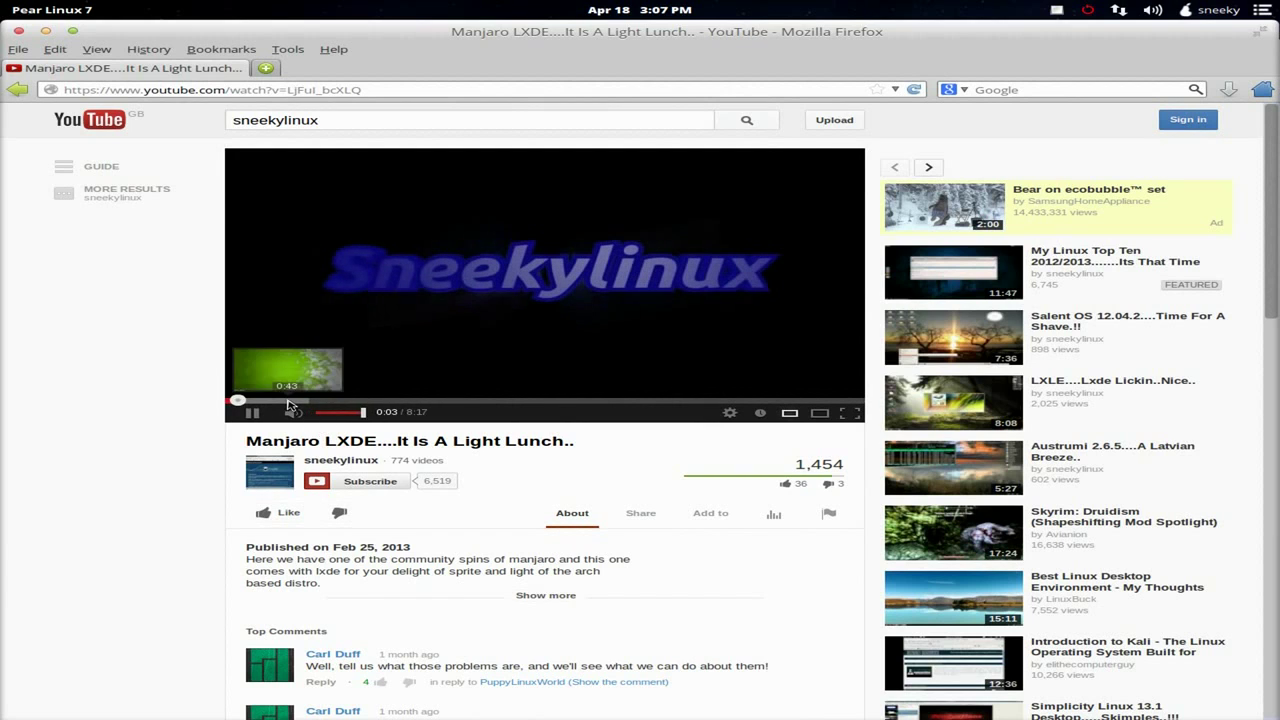
click(287, 401)
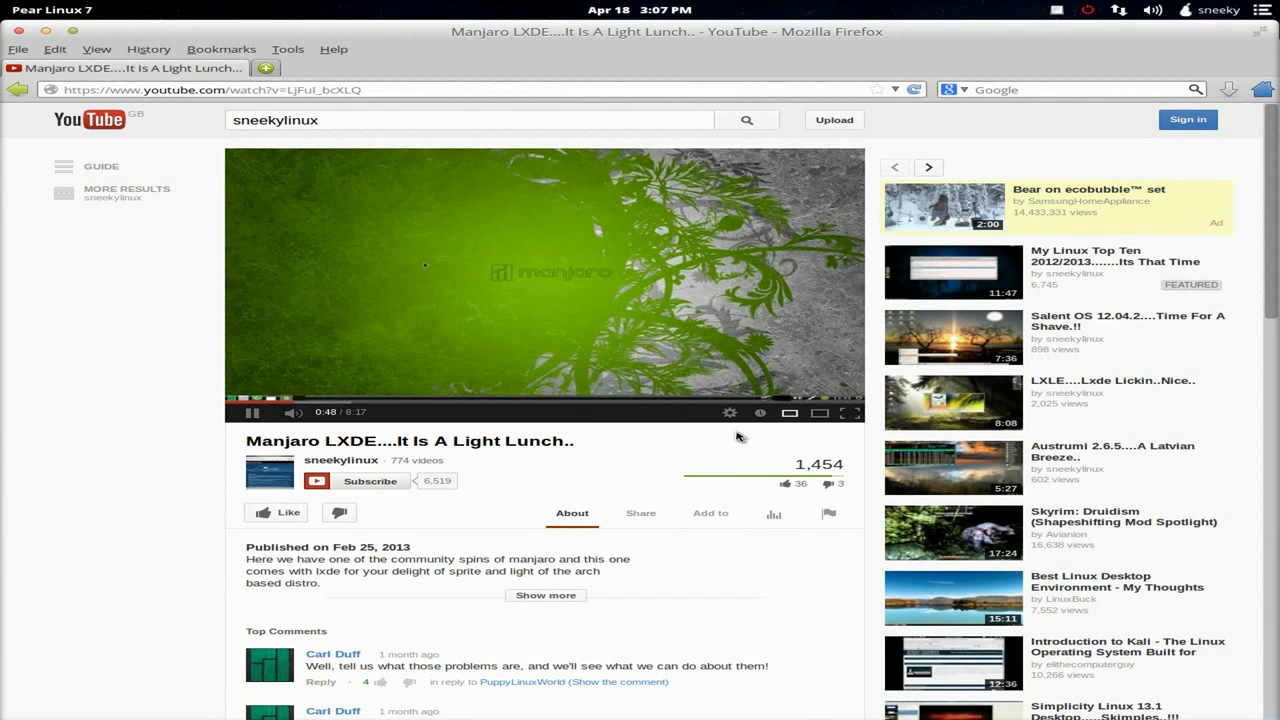
click(18, 31)
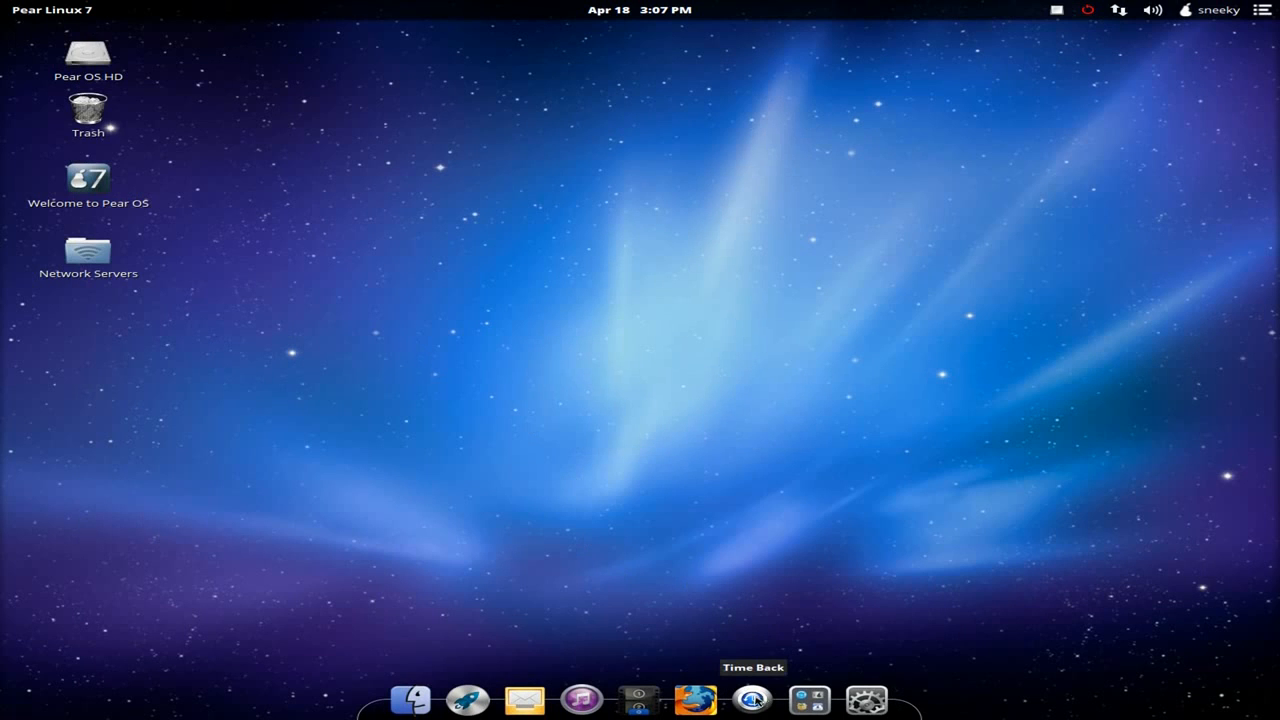
click(754, 700)
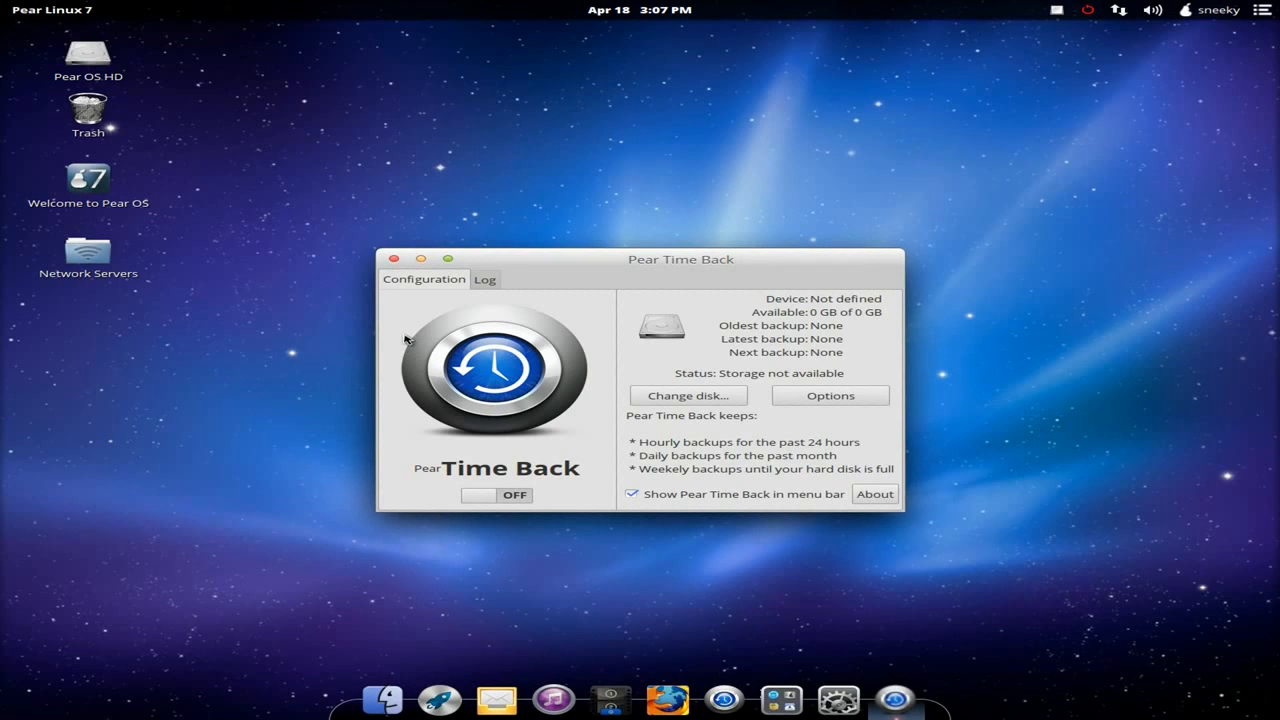
click(394, 259)
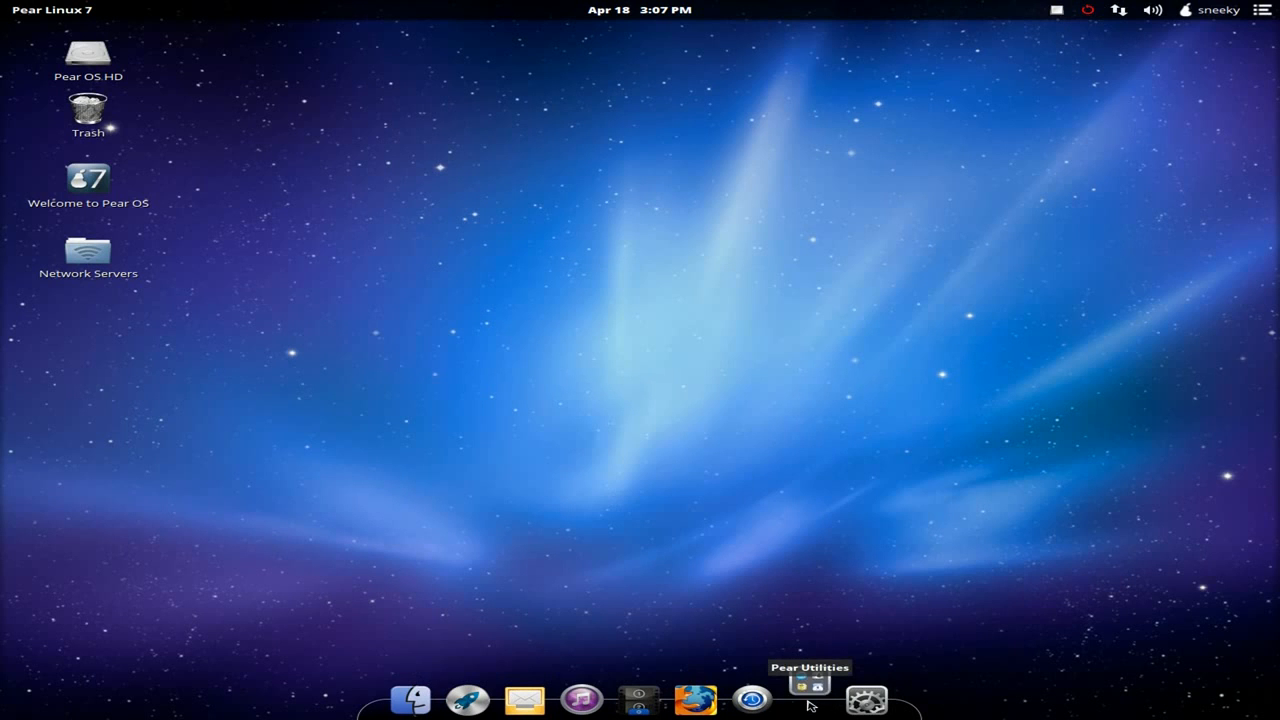
Launch MyPear from Pear Utilities and look over its dock, panel and hot corner settings.
click(811, 700)
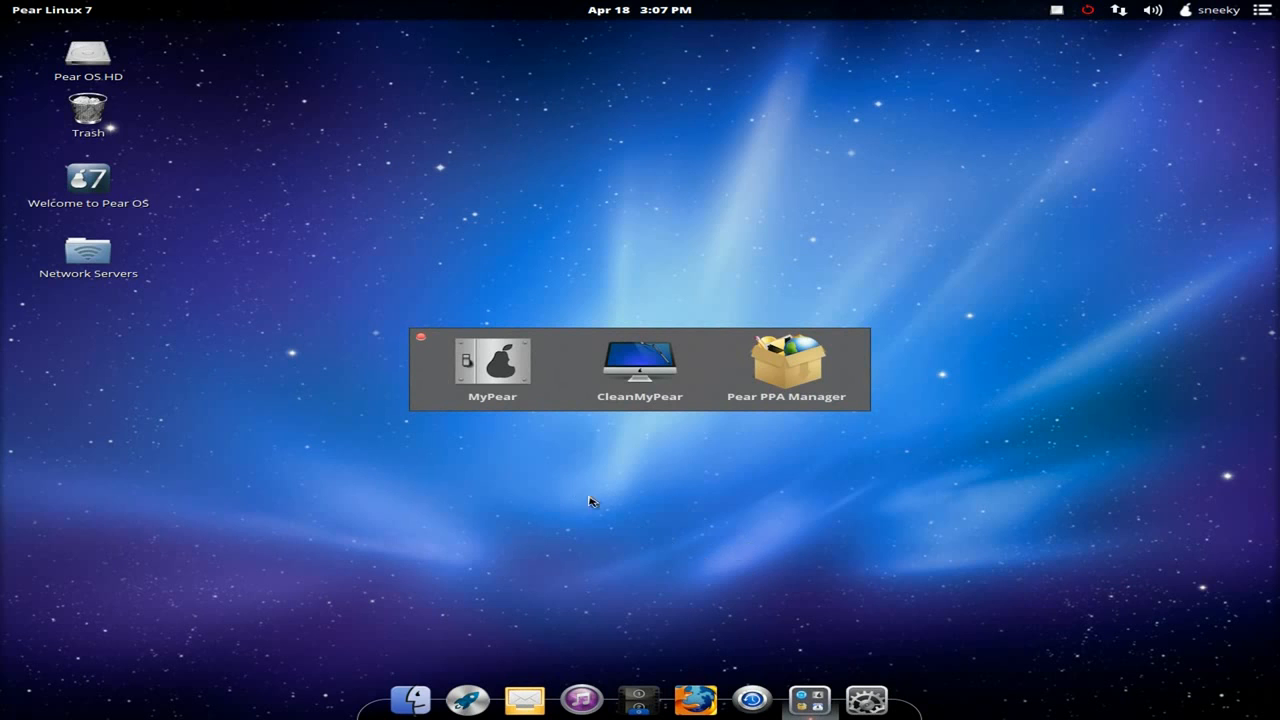
click(483, 368)
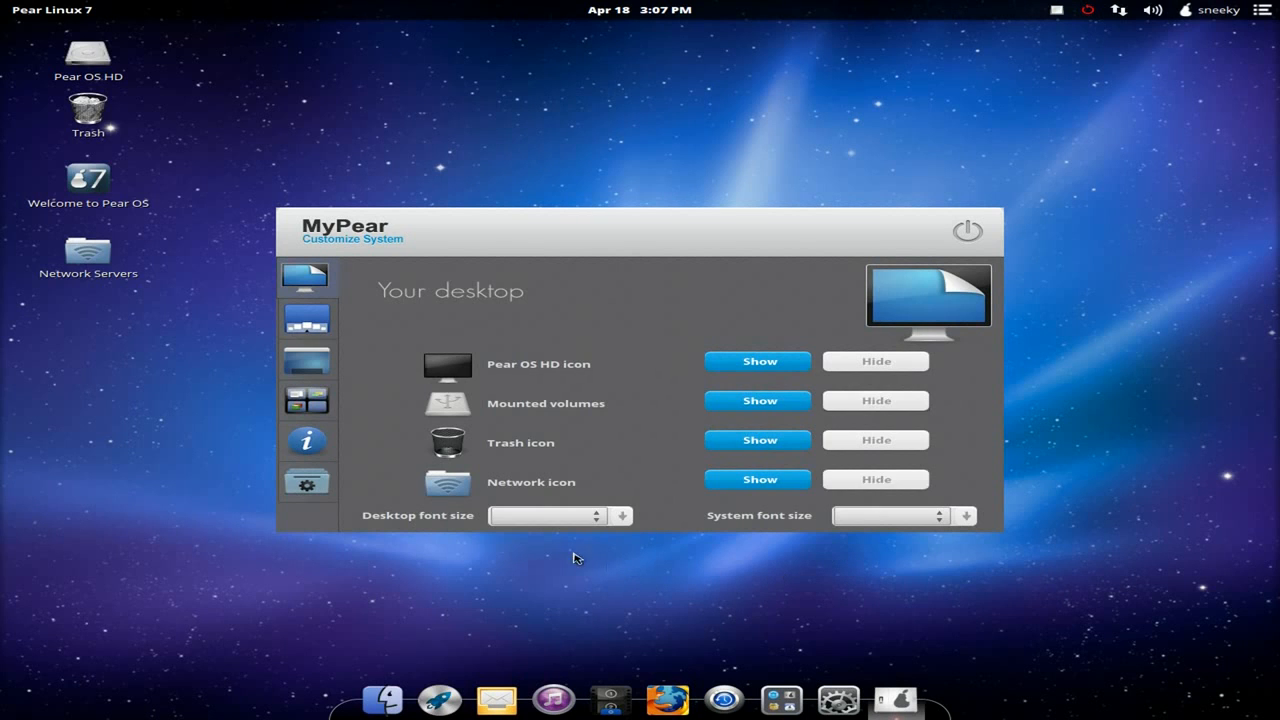
click(305, 323)
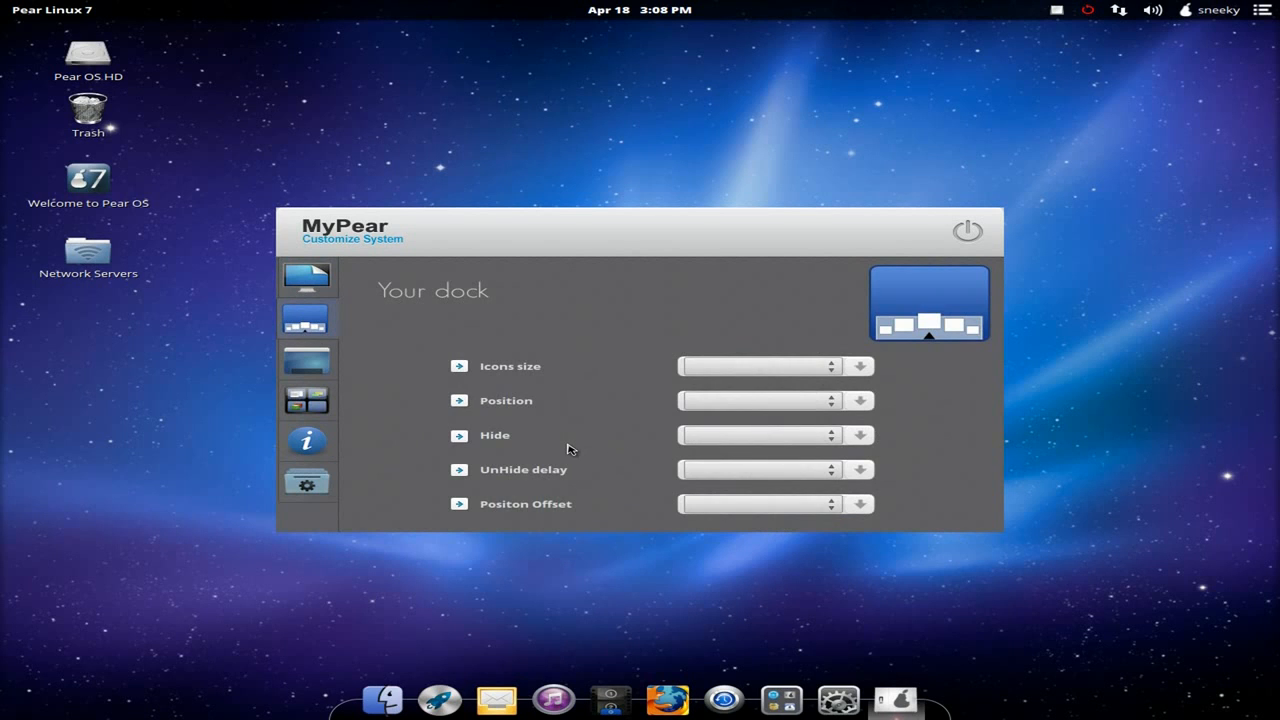
click(306, 368)
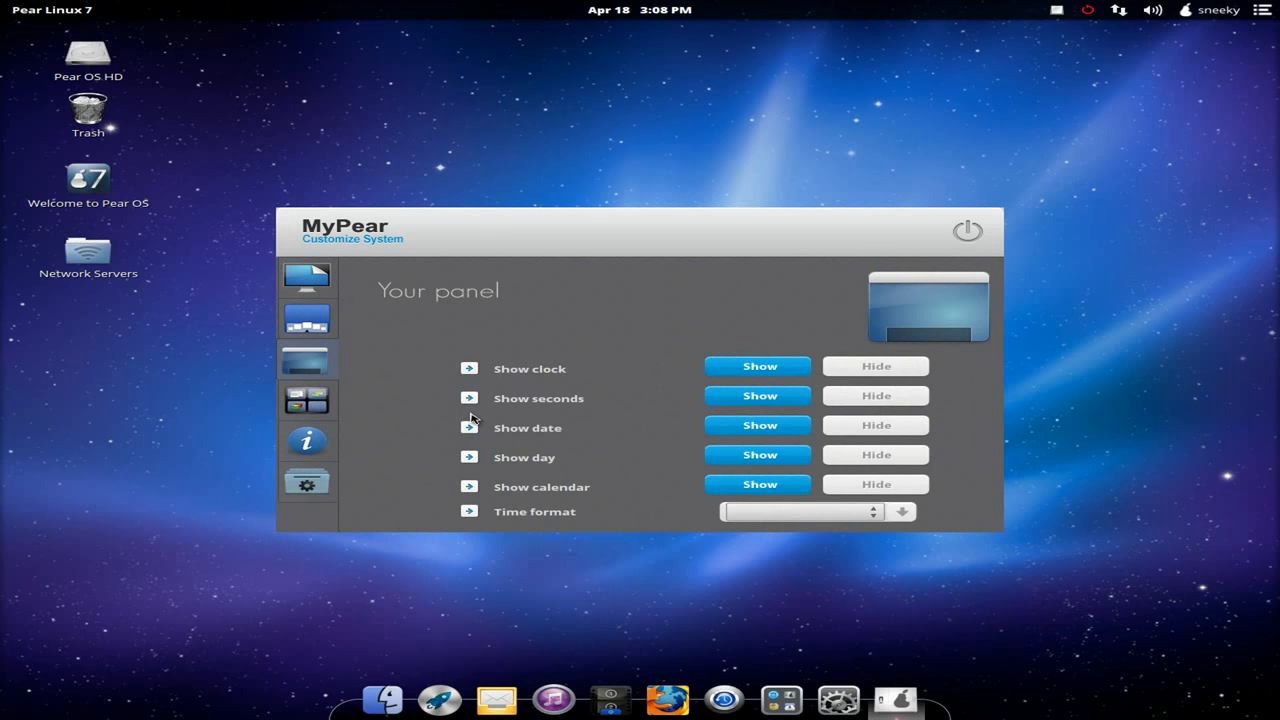
click(320, 402)
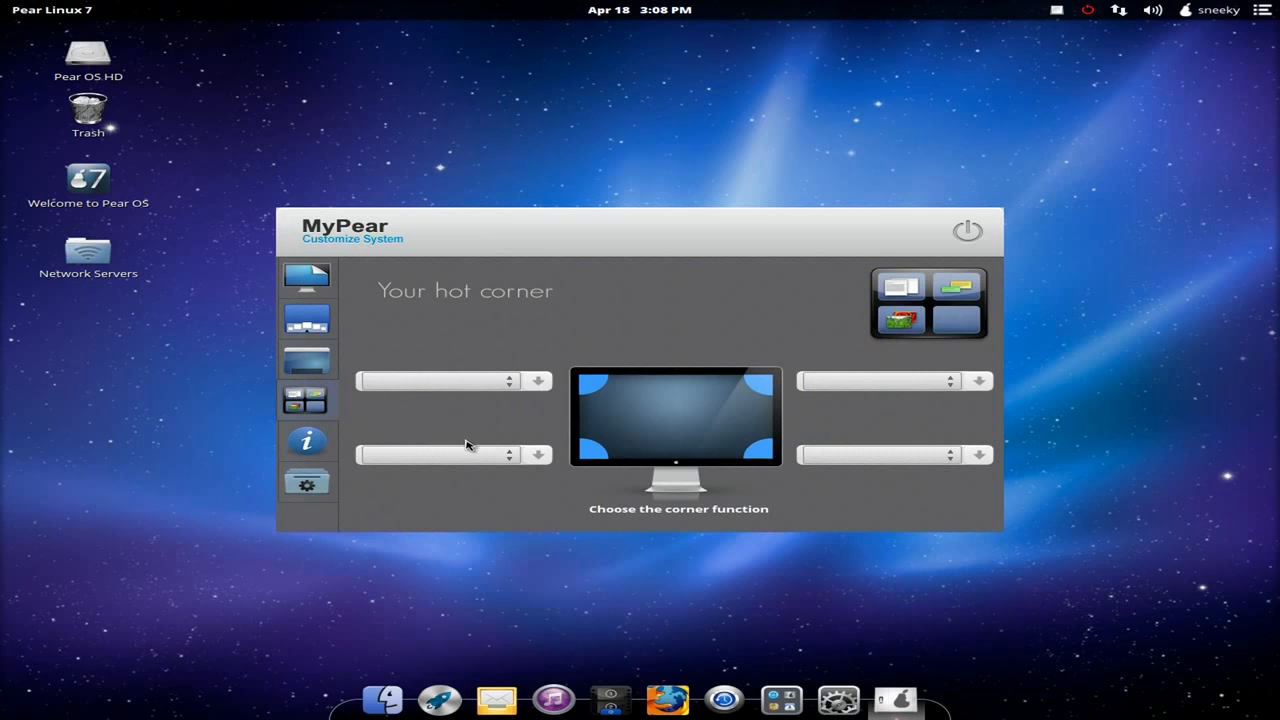
Review a hot corner's function list, the notification and Others pages, and the swap optimisation choices.
click(509, 381)
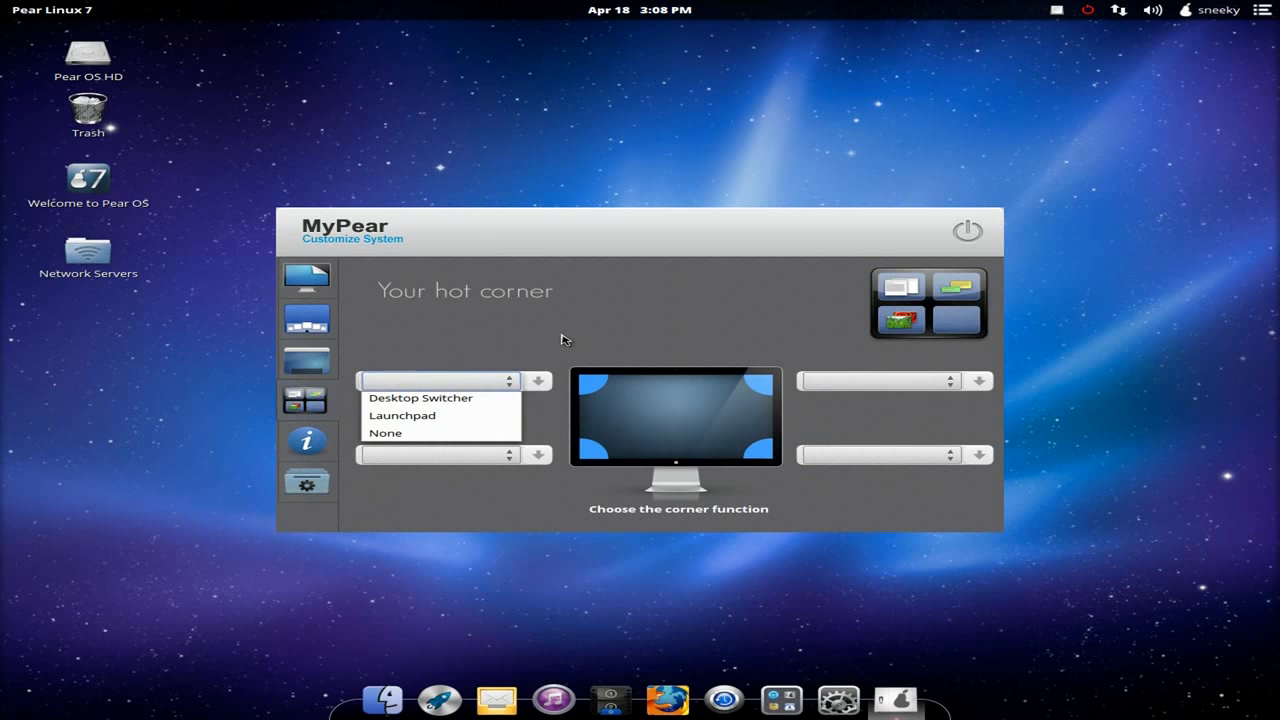
click(322, 449)
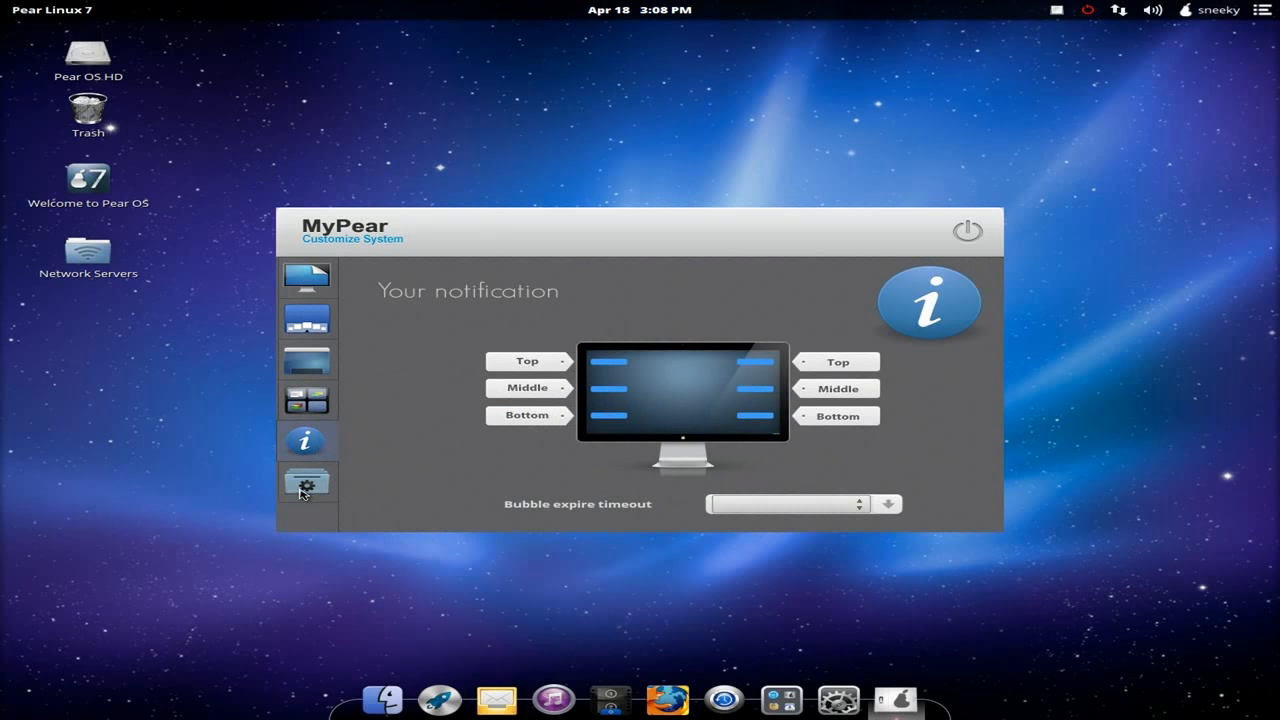
click(309, 489)
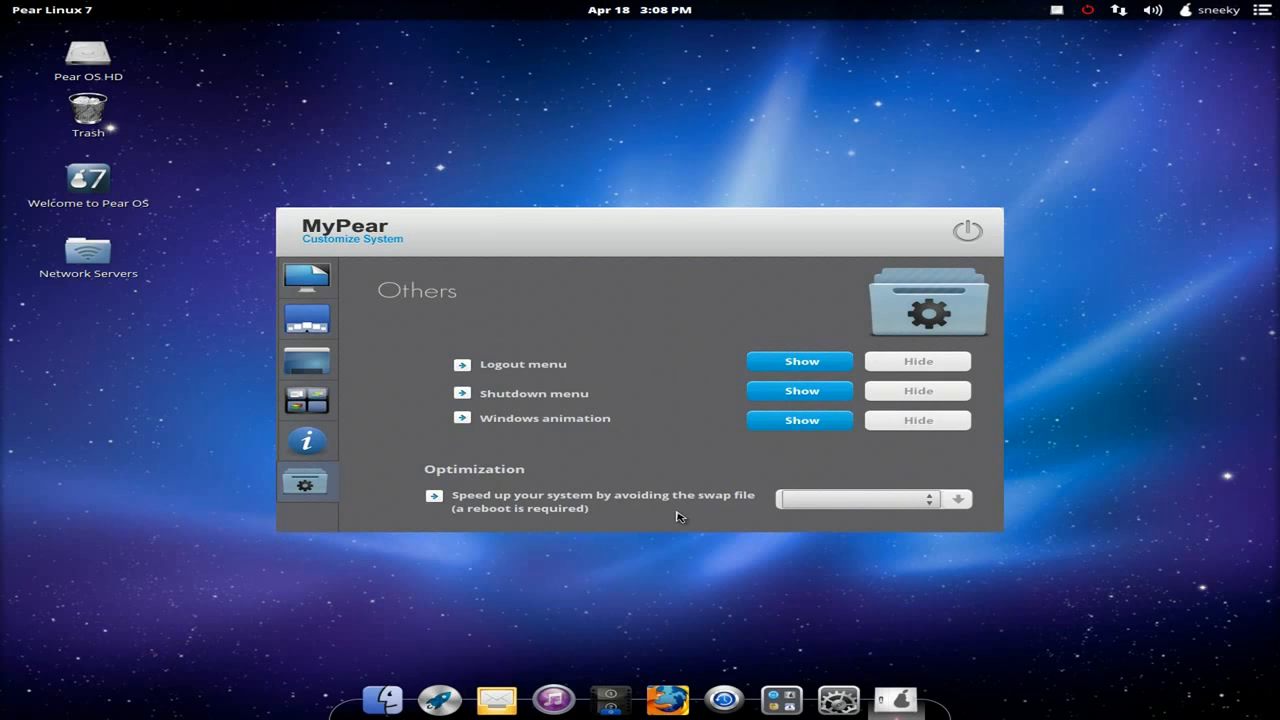
click(930, 499)
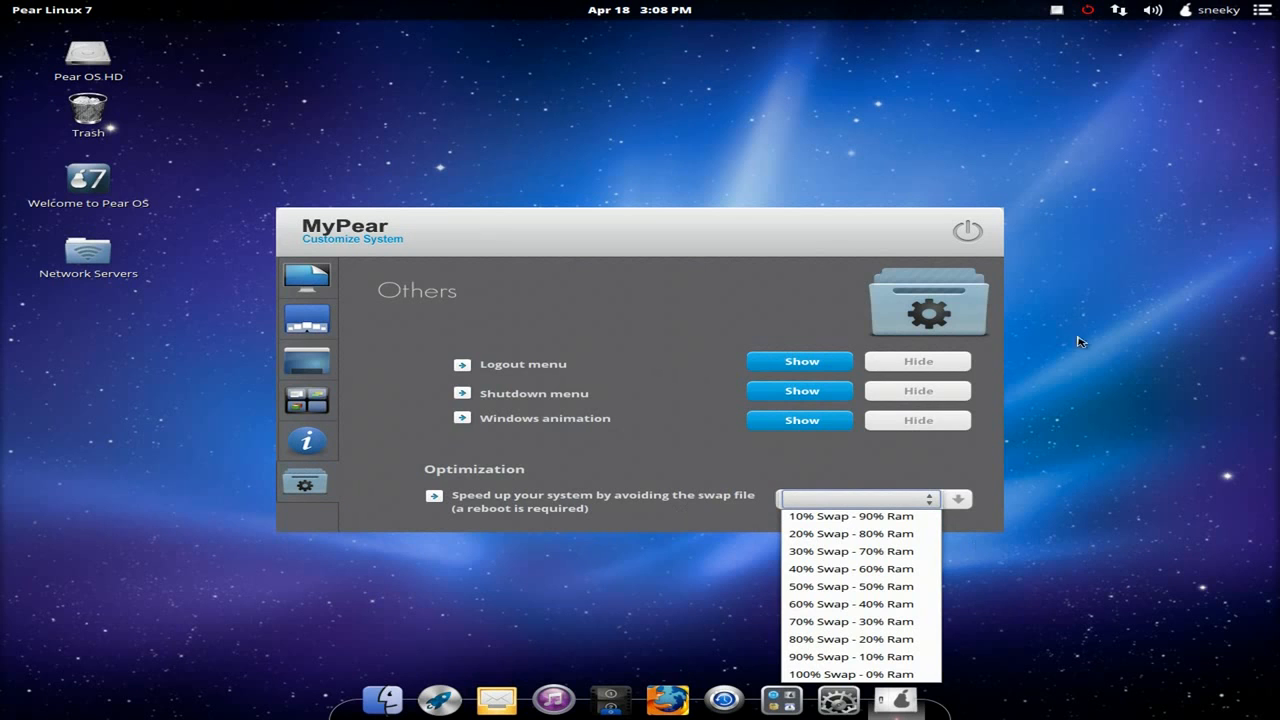
click(967, 231)
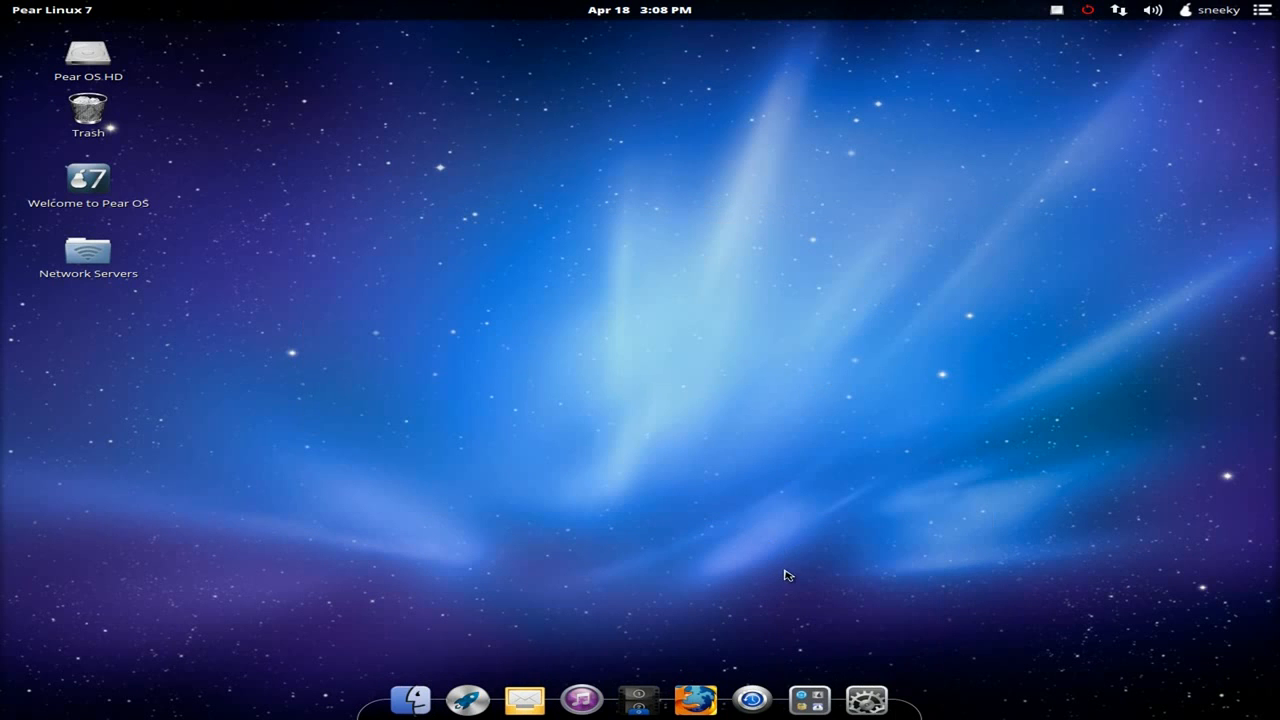
click(810, 699)
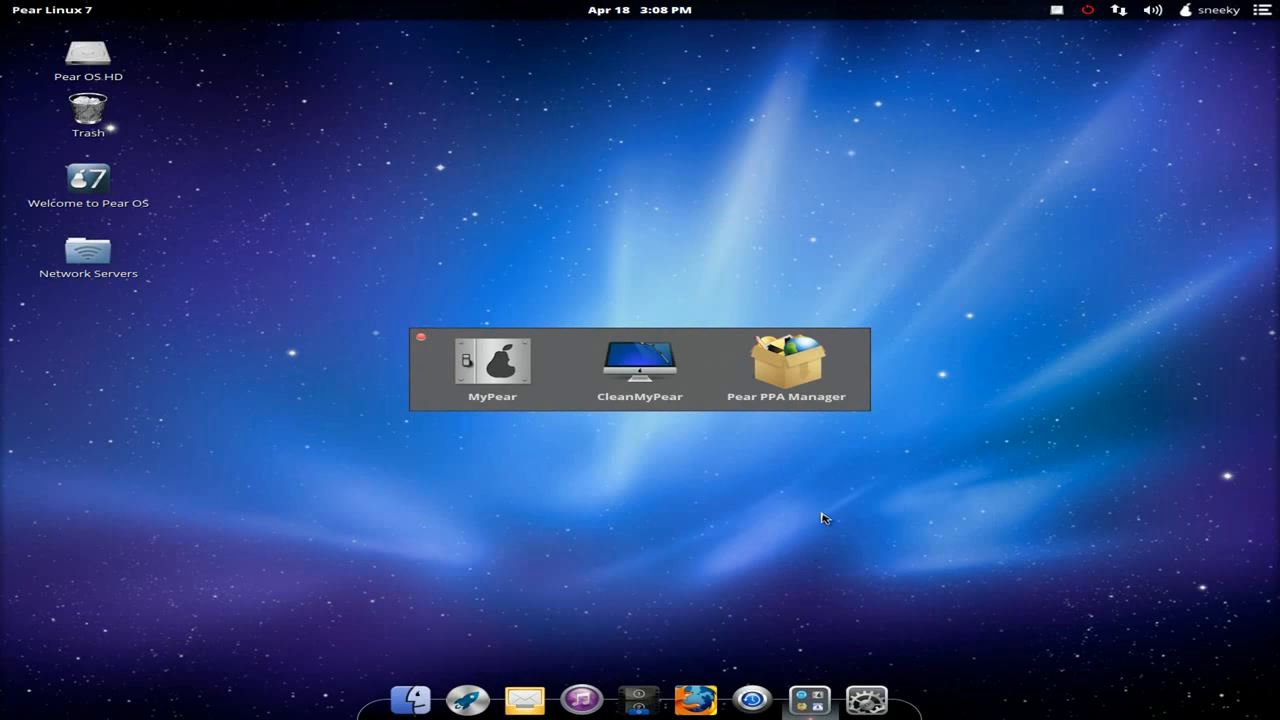
click(642, 366)
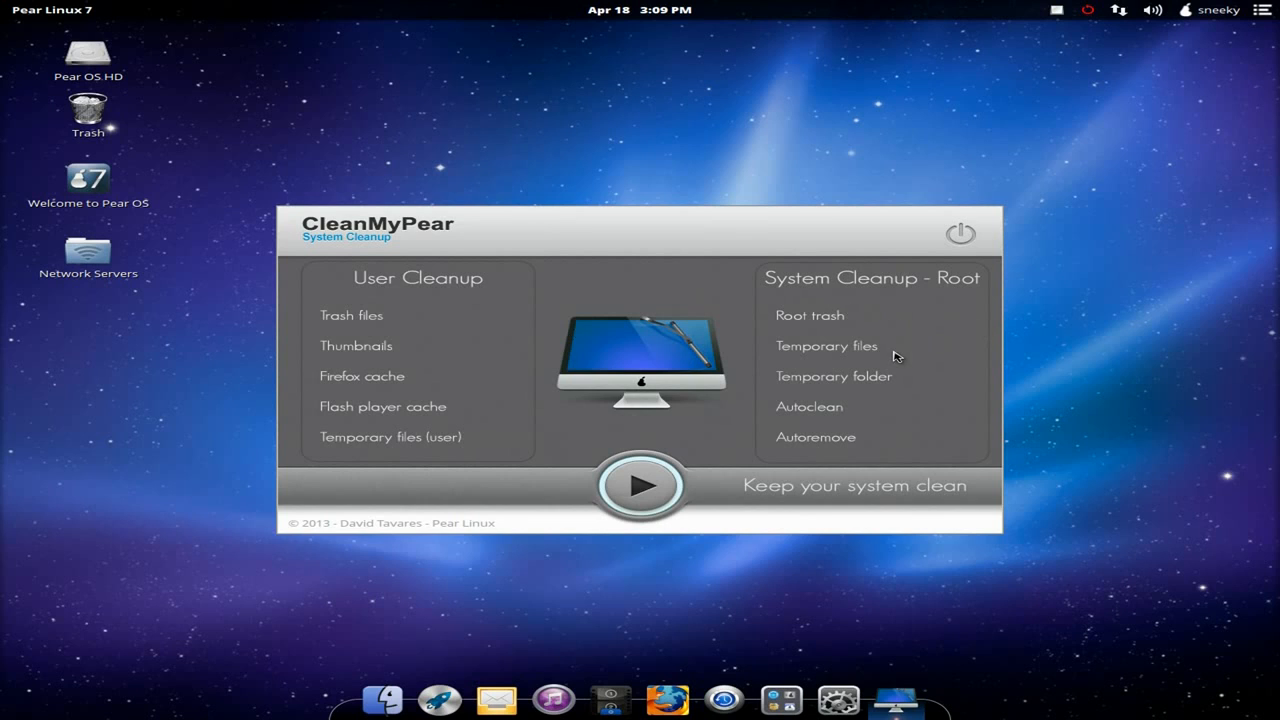
click(961, 234)
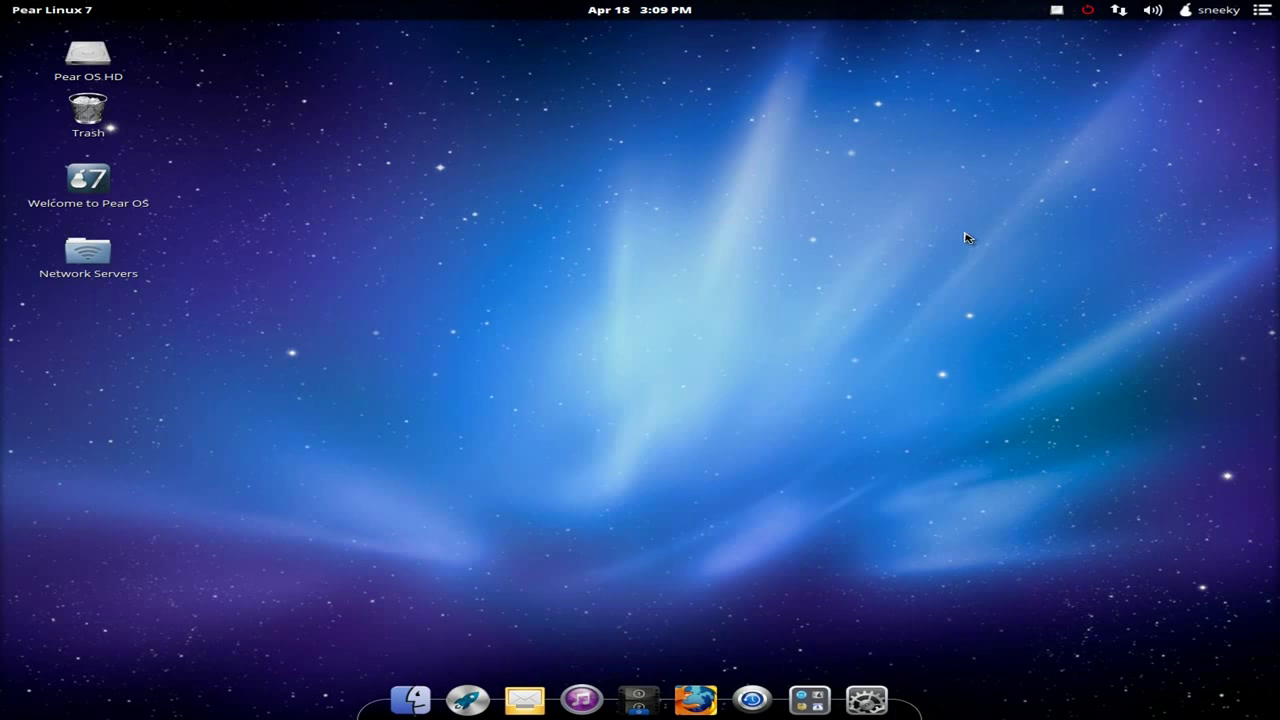
Launch Pear PPA Manager from the Pear Utilities collection.
click(810, 700)
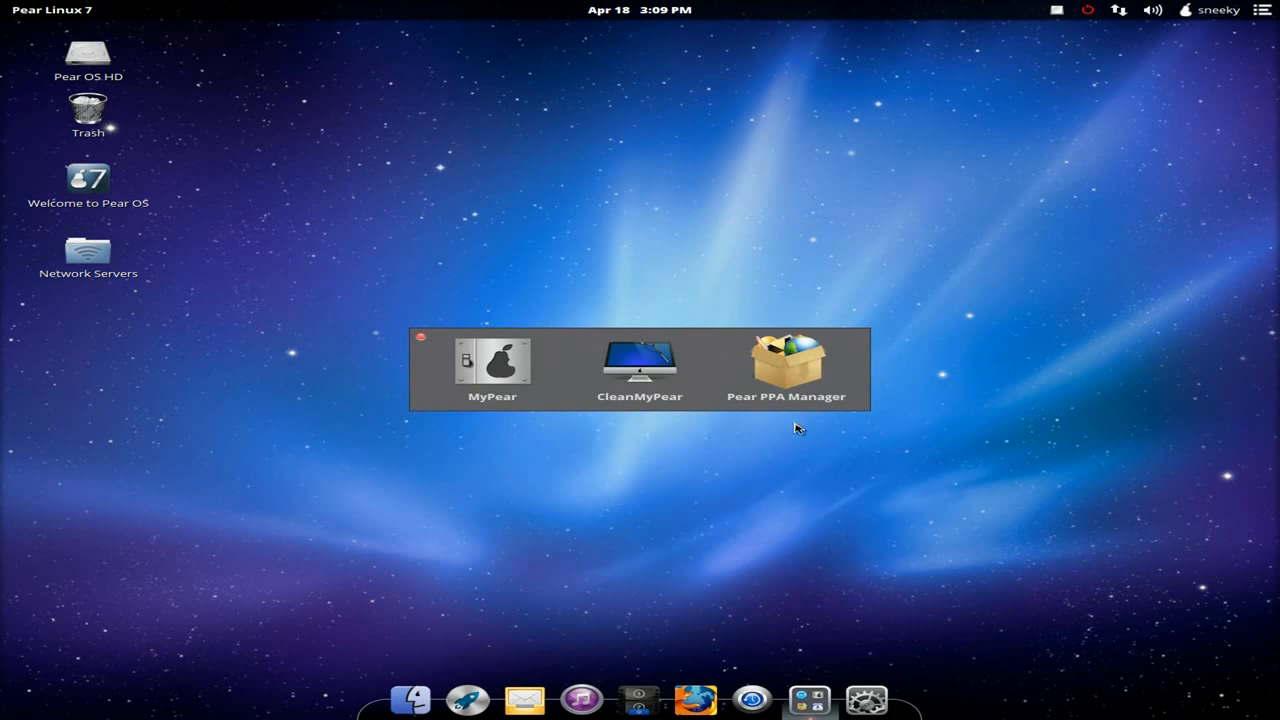
click(786, 368)
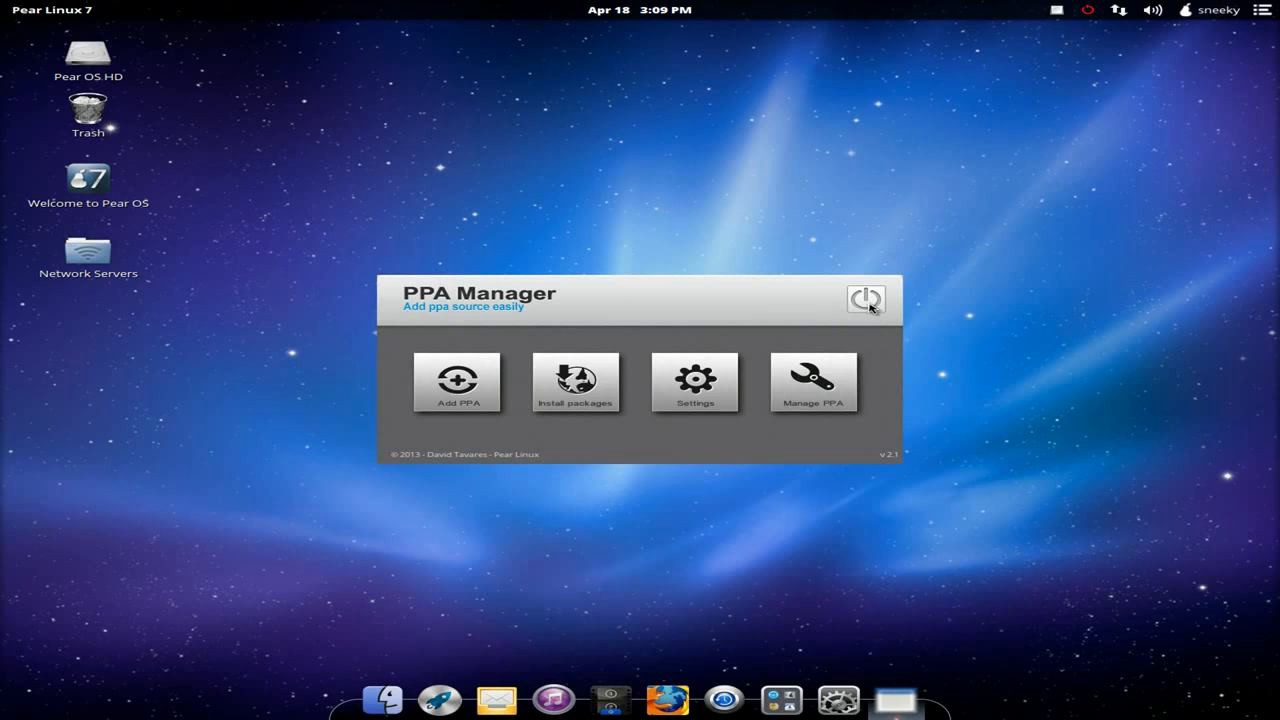
Quit PPA Manager, glance at System Settings, then check and dismiss the backup status menu.
click(871, 306)
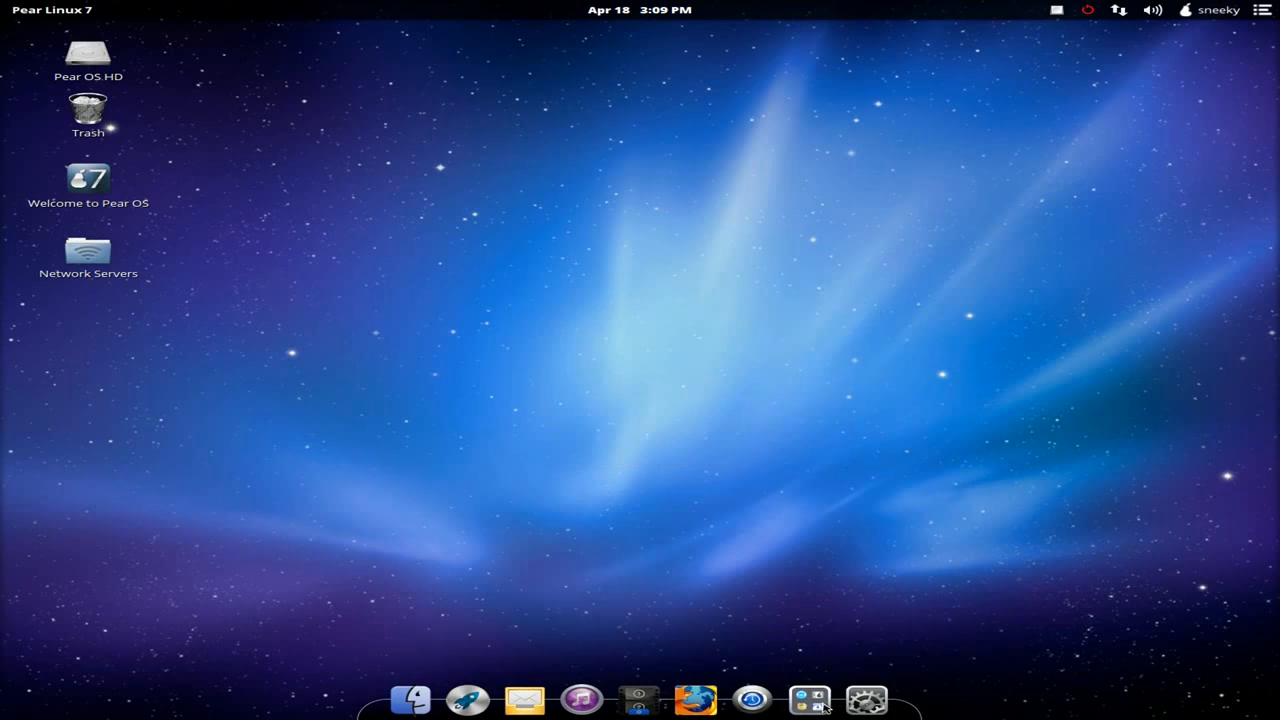
click(866, 700)
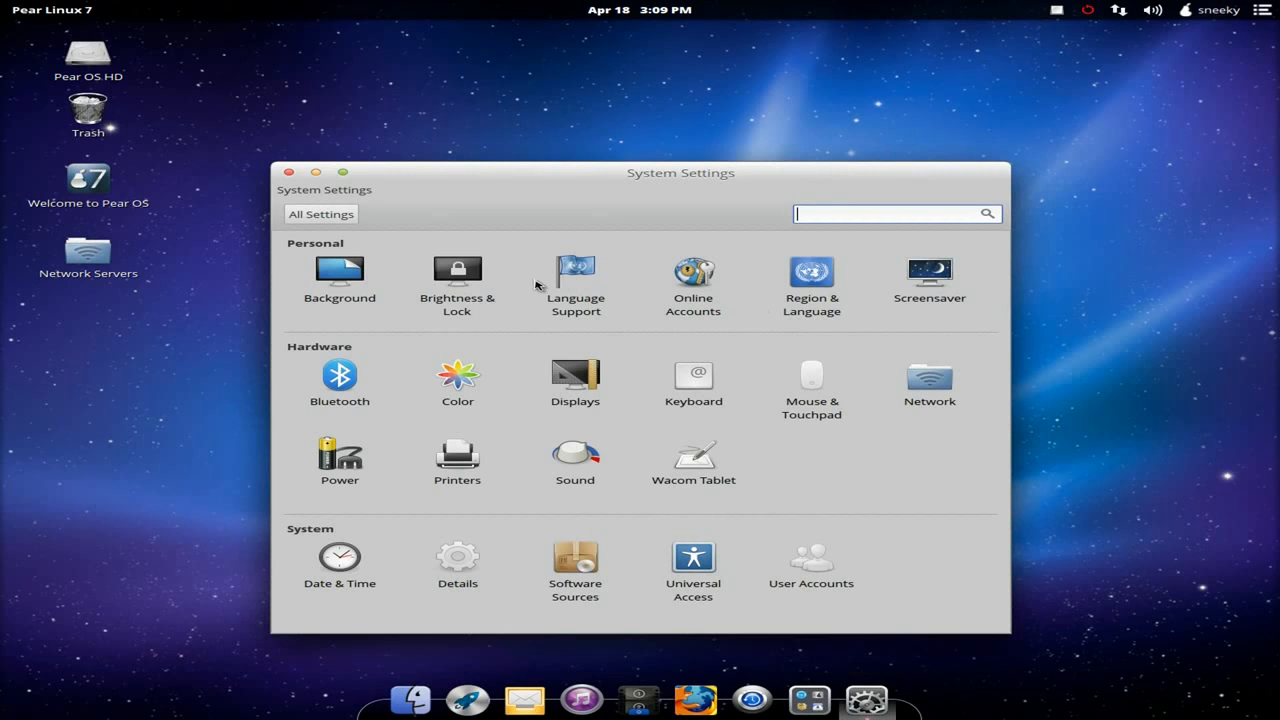
click(289, 172)
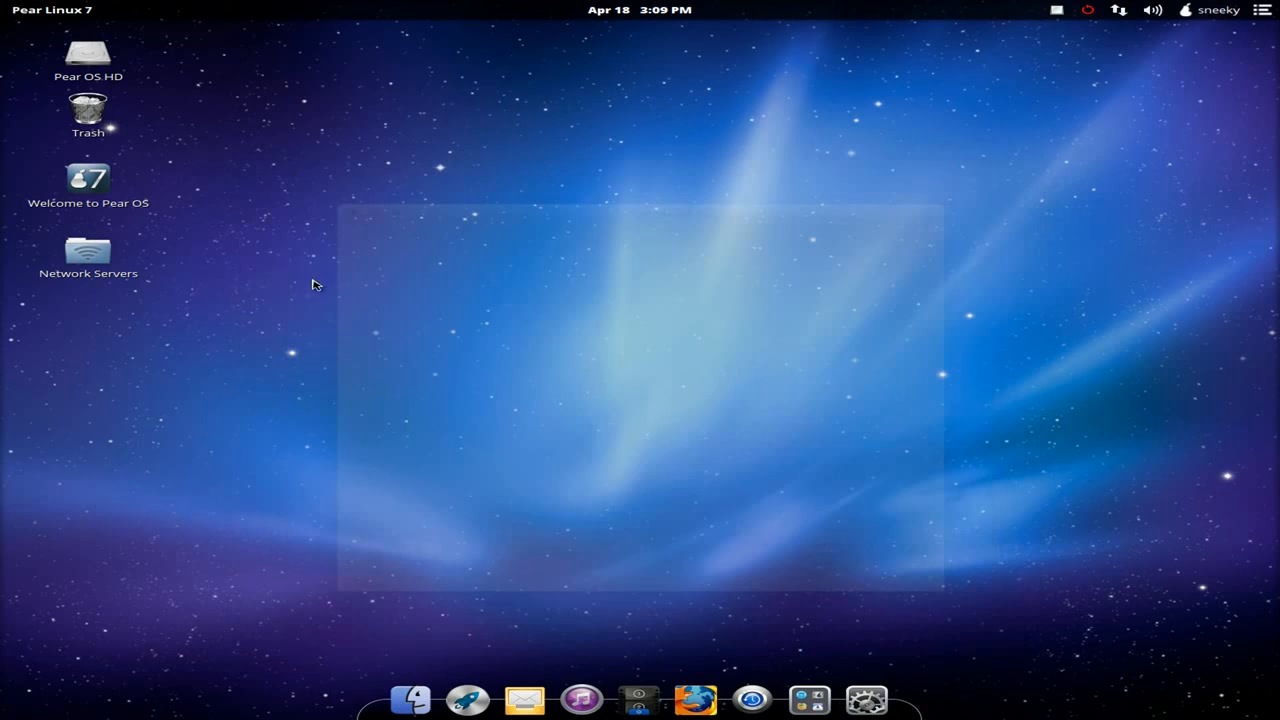
click(1090, 11)
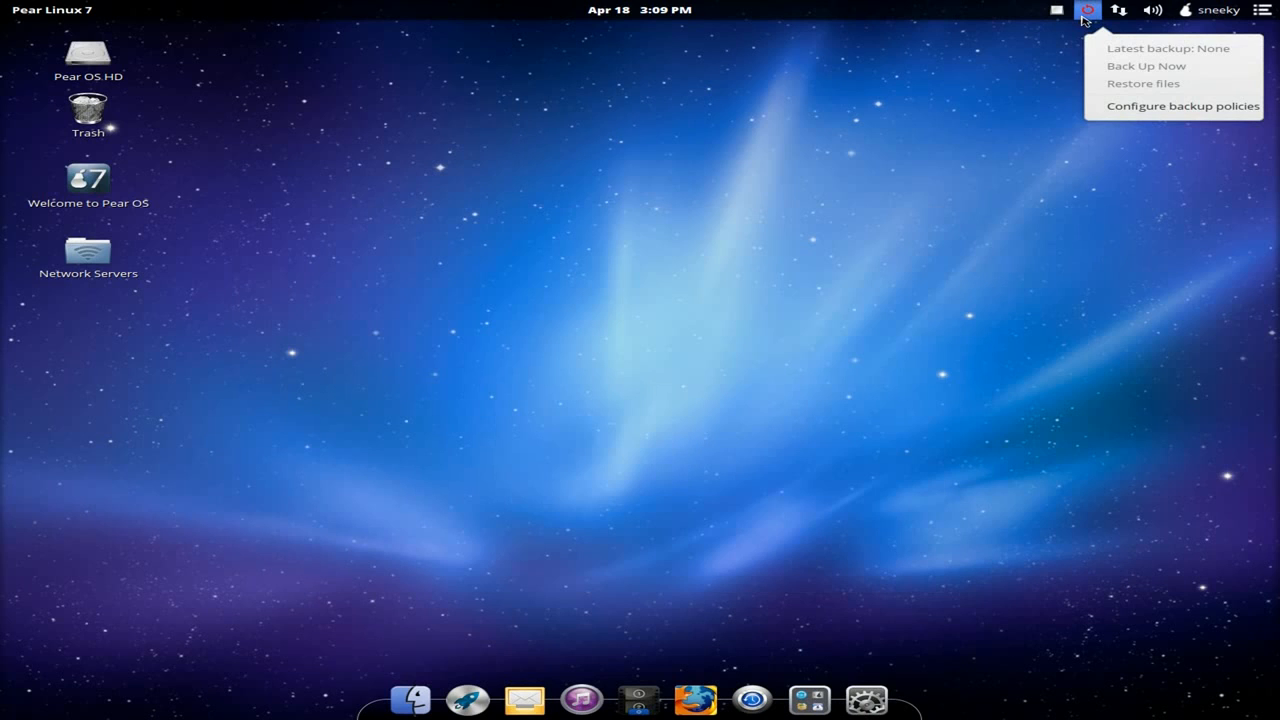
click(1044, 48)
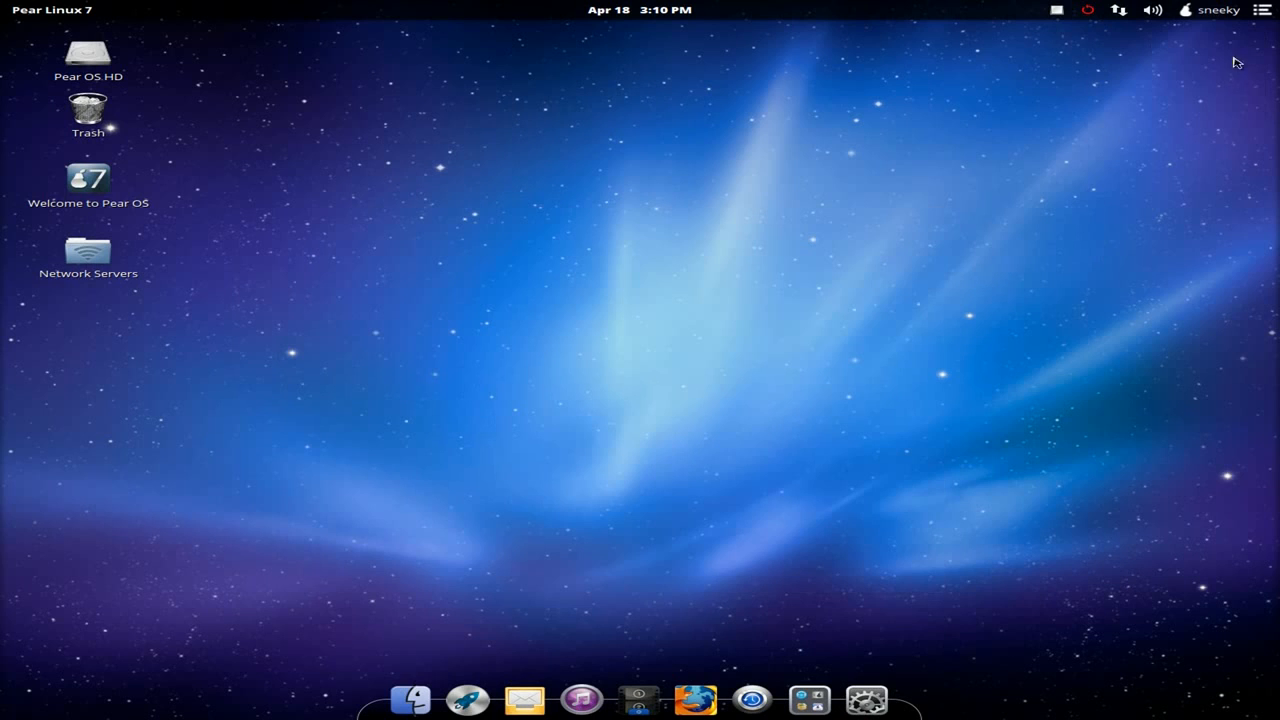
click(1215, 18)
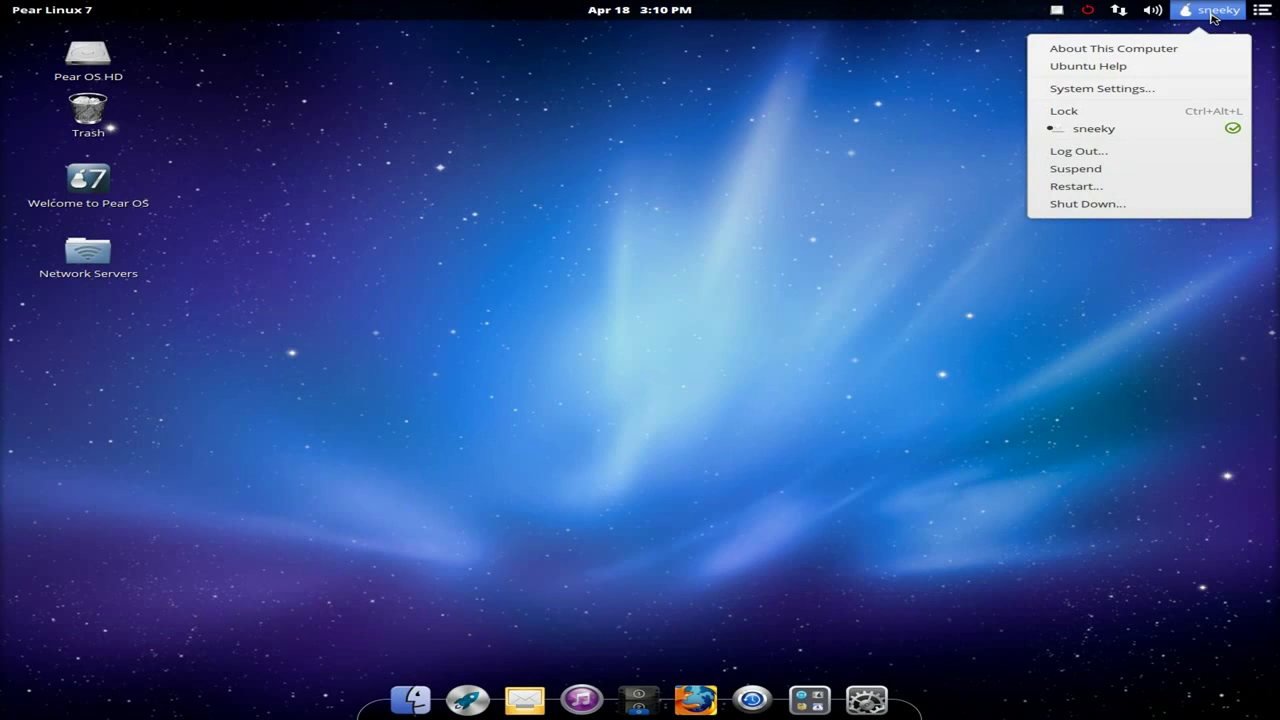
click(1150, 54)
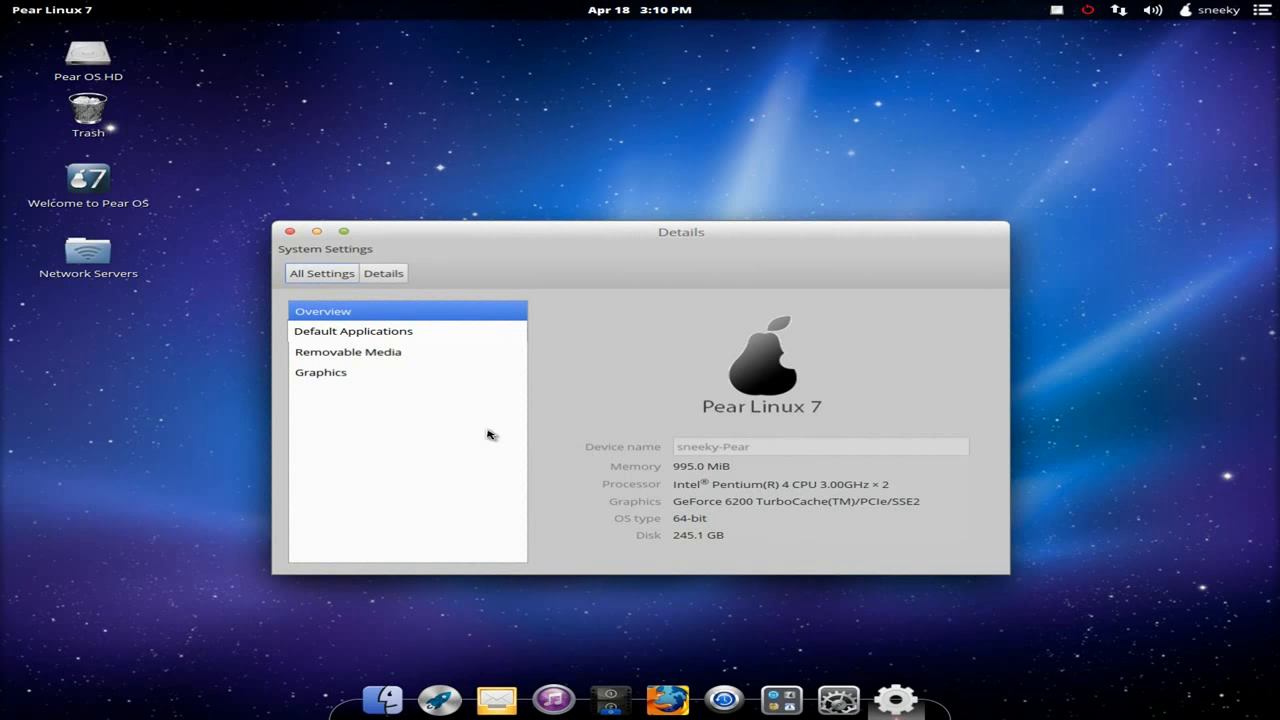
click(365, 332)
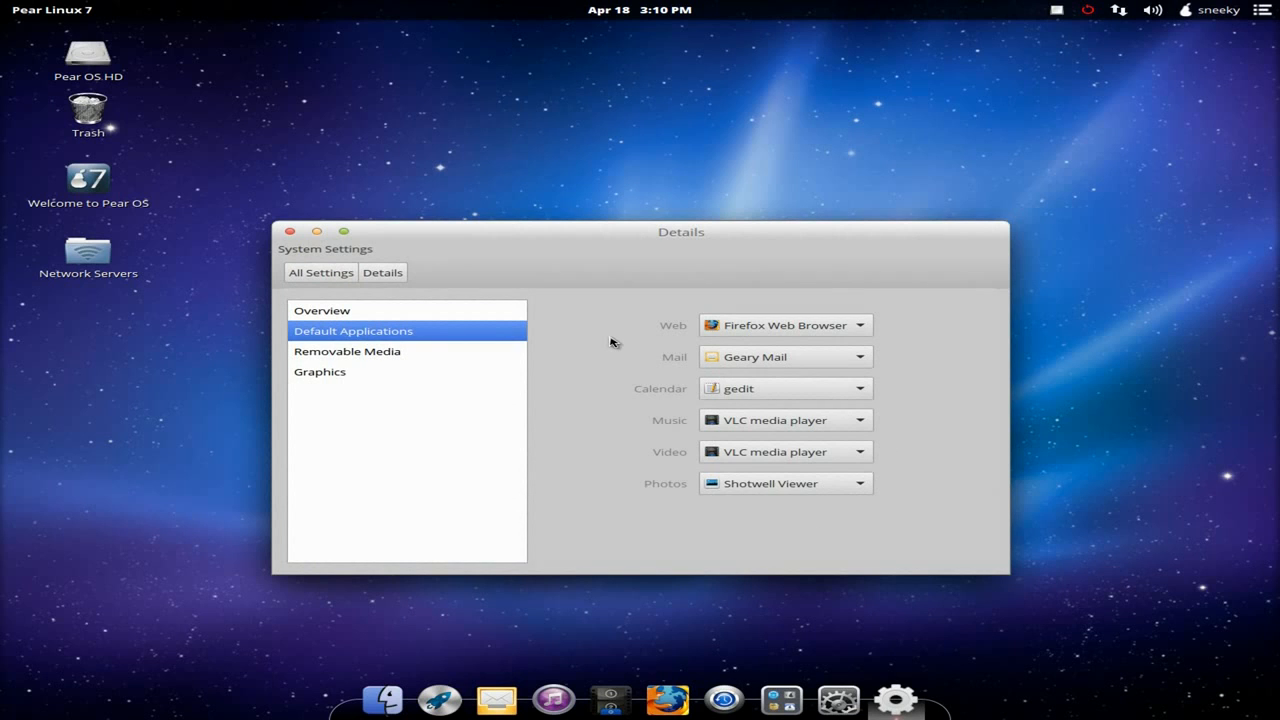
click(391, 356)
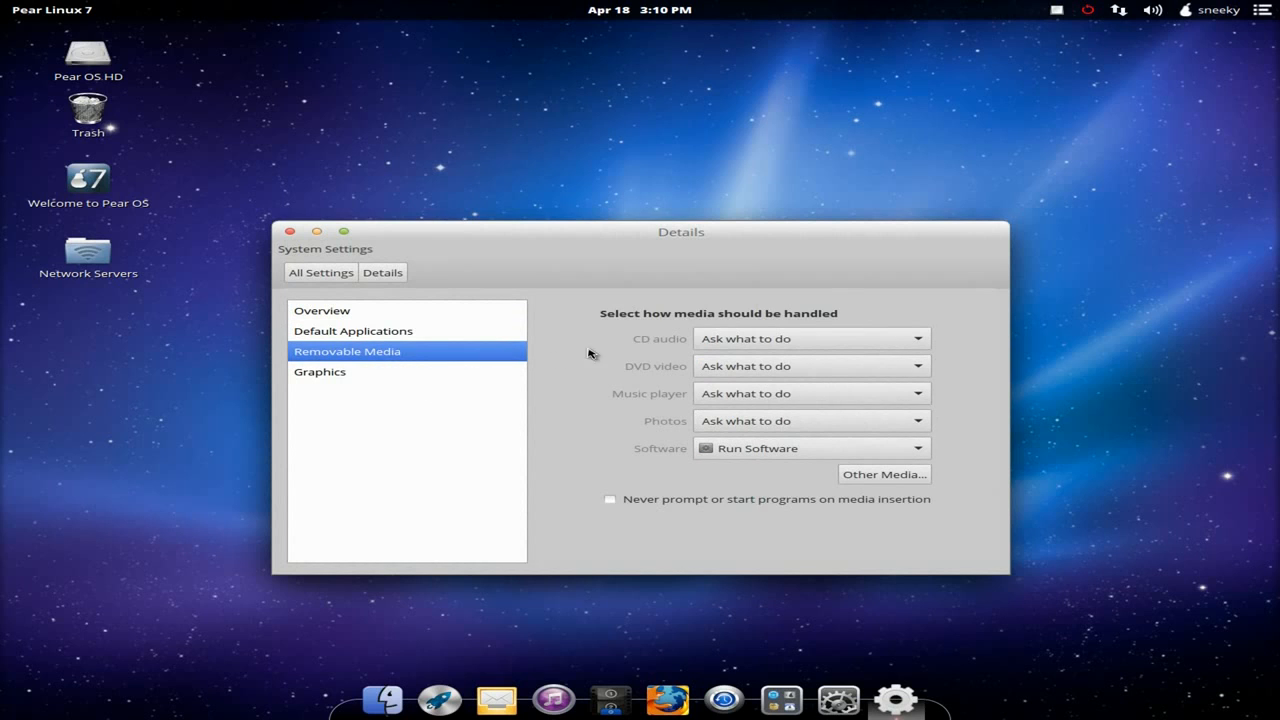
click(345, 377)
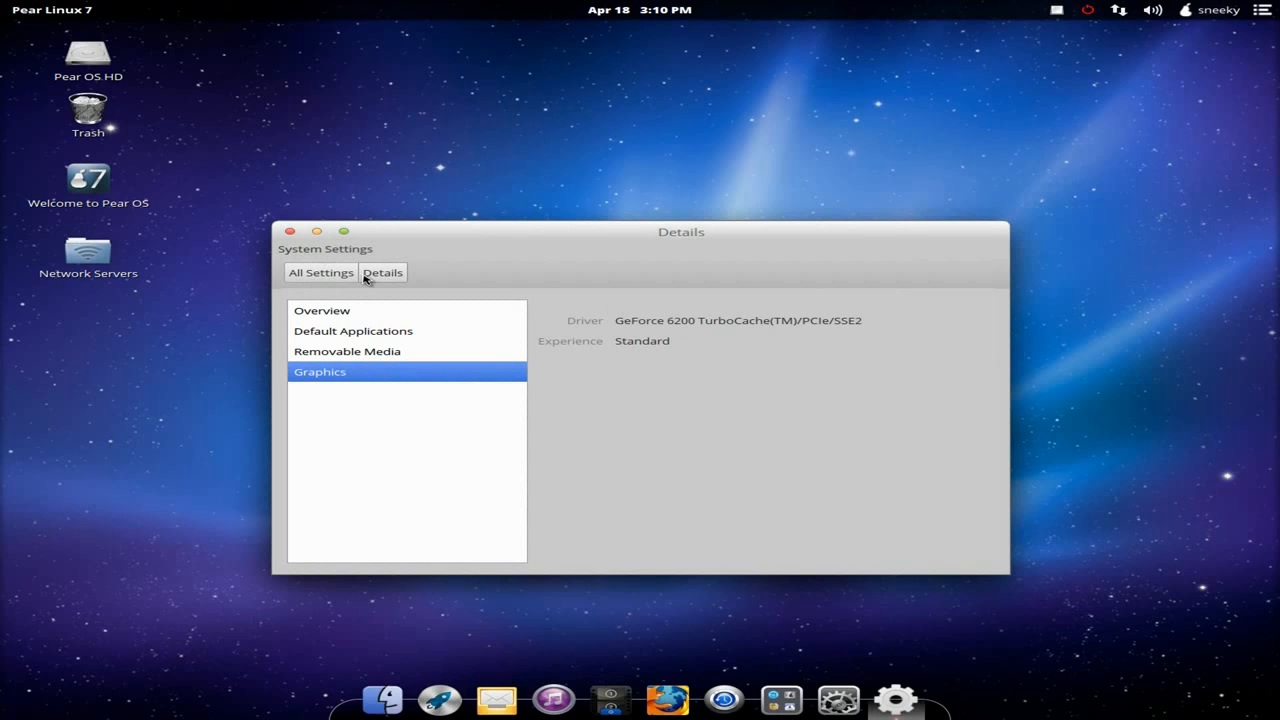
click(290, 232)
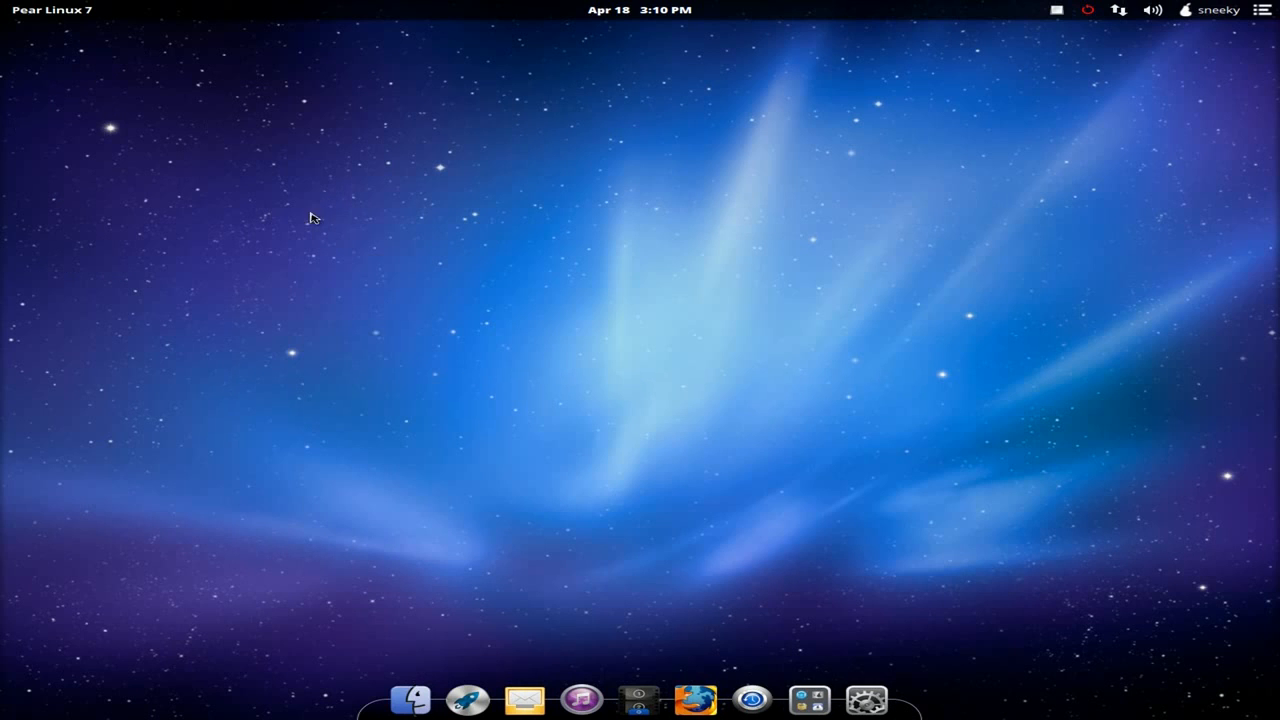
key(super+s)
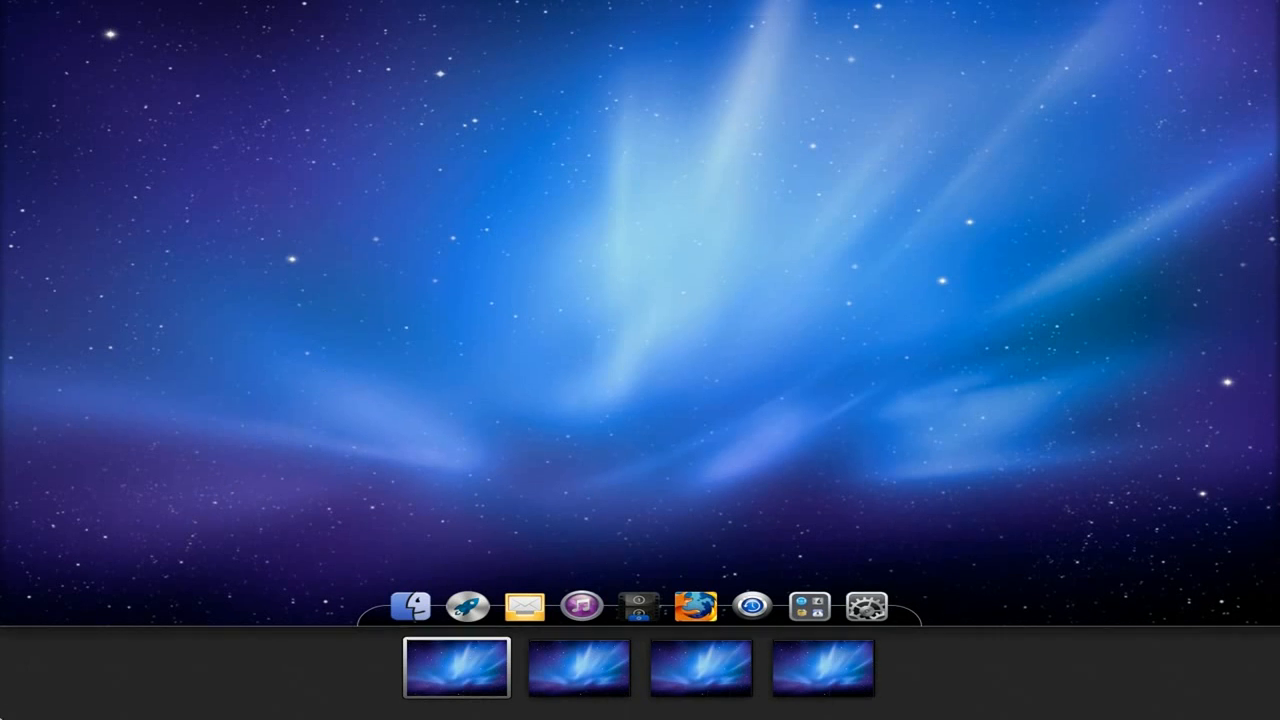
key(super+s)
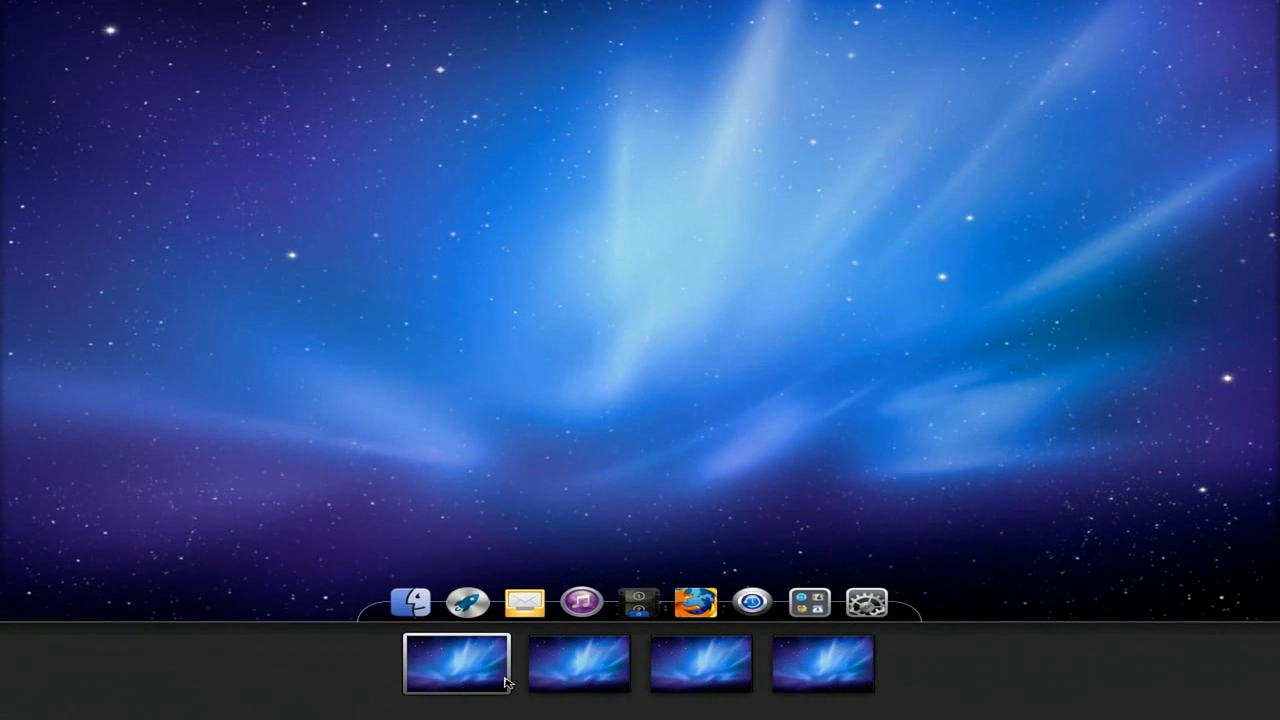
click(560, 679)
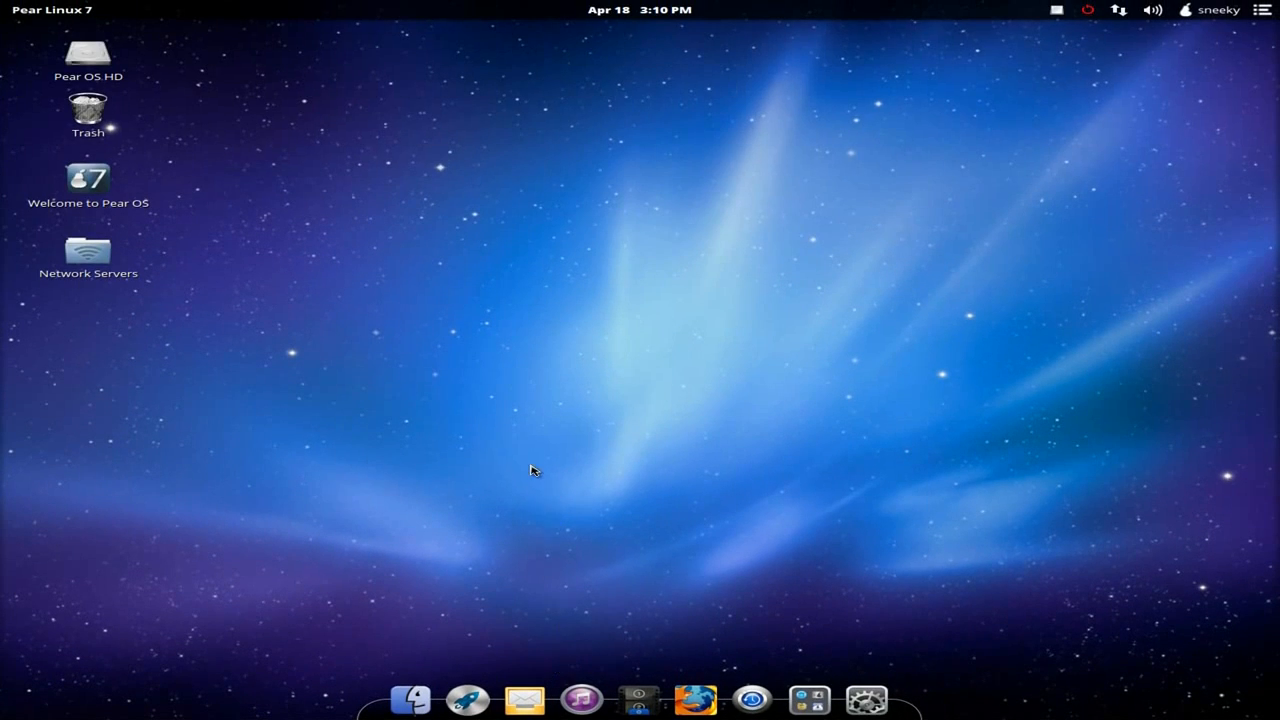
key(super+s)
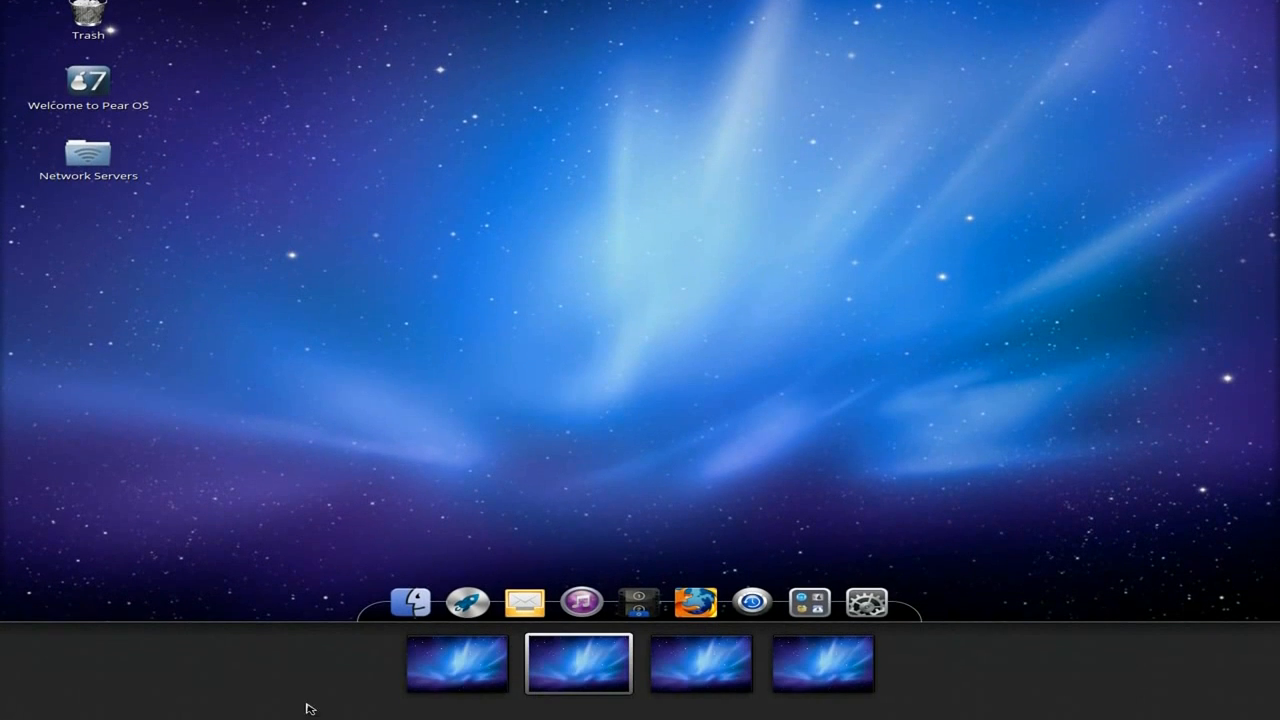
click(460, 678)
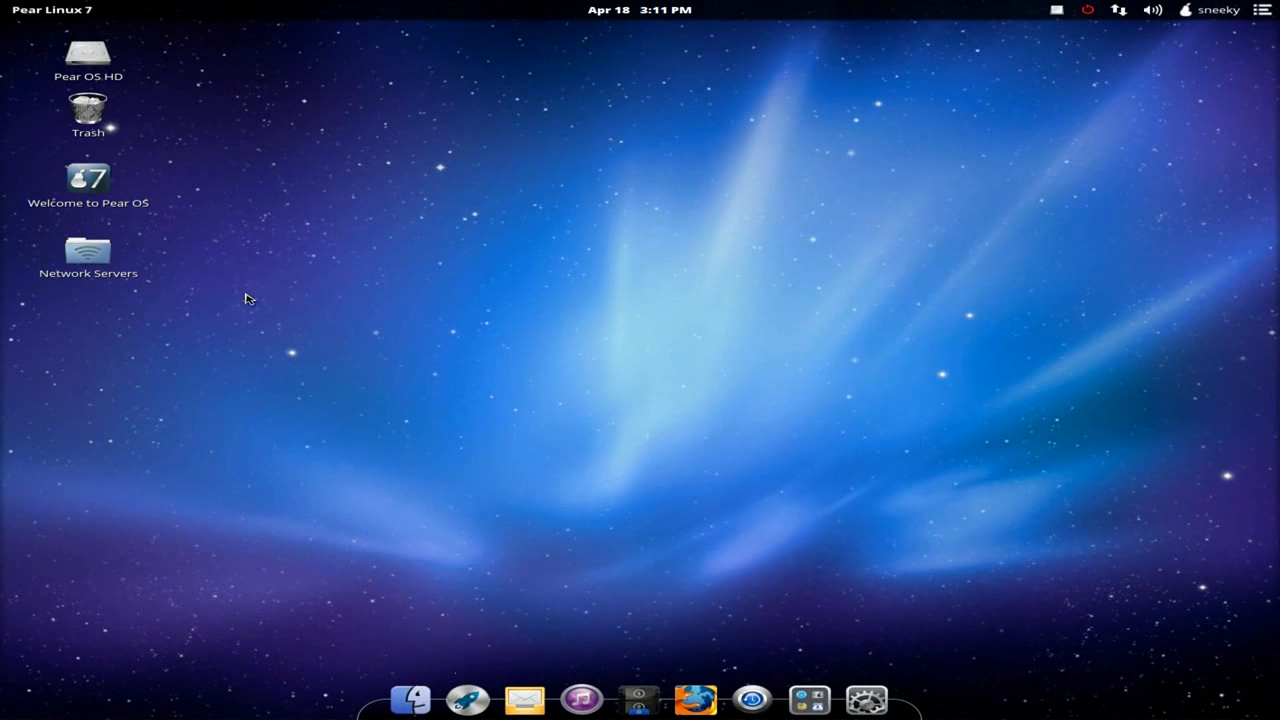
click(95, 185)
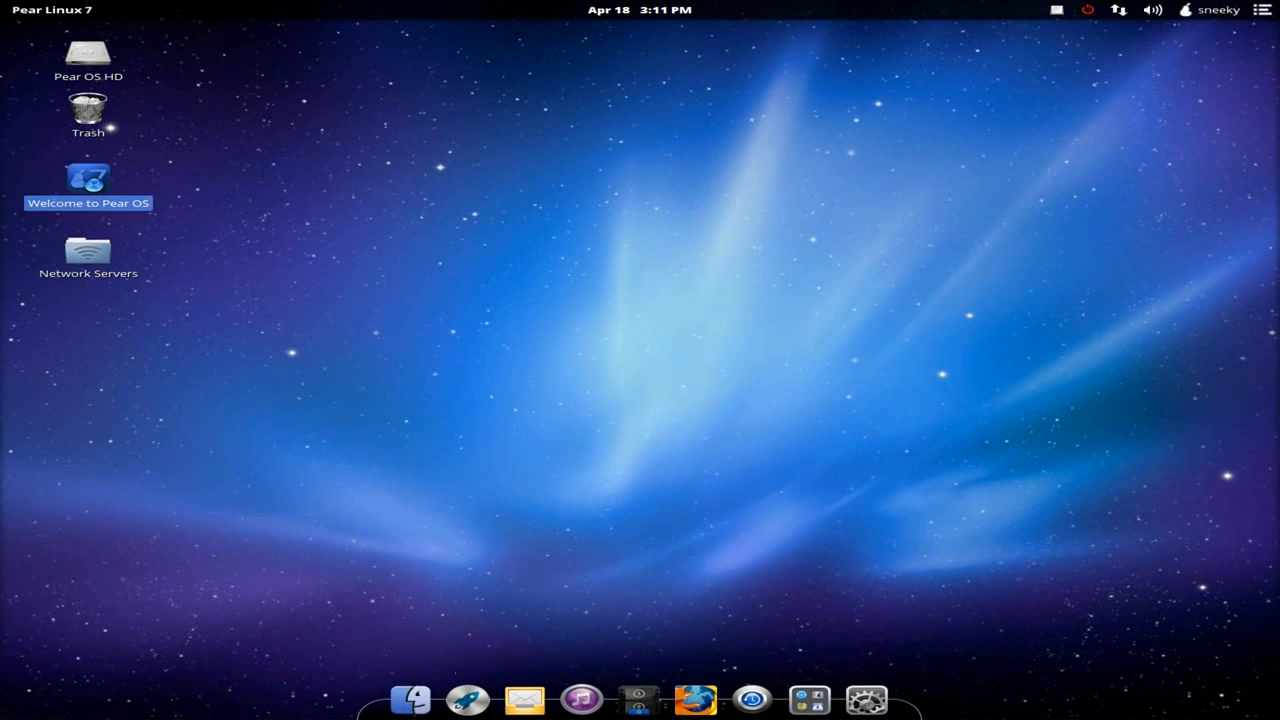
double_click(95, 185)
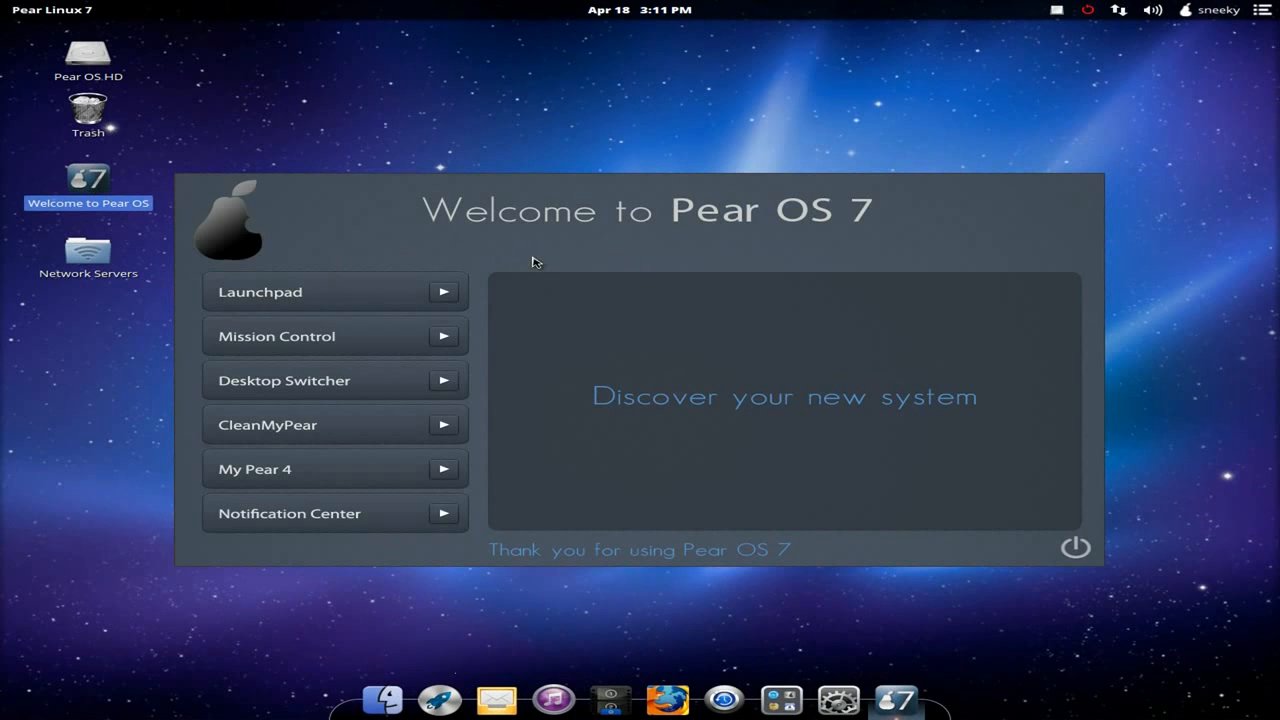
click(445, 296)
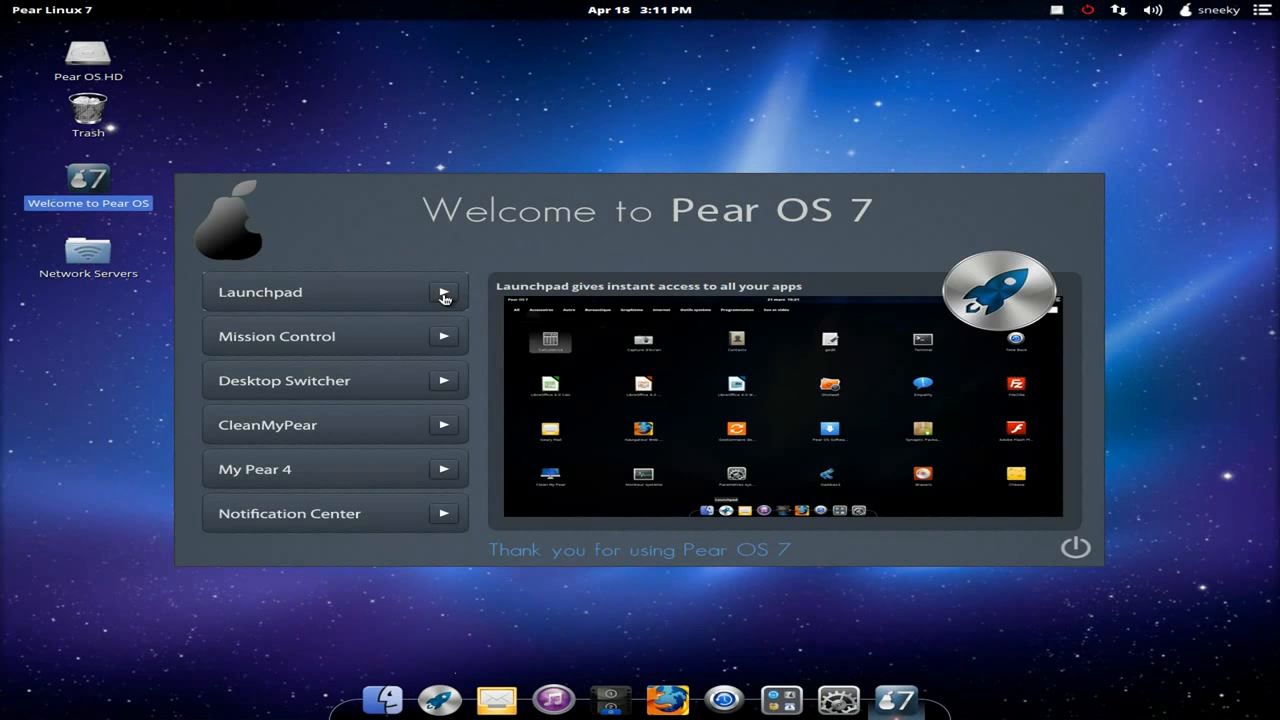
click(445, 340)
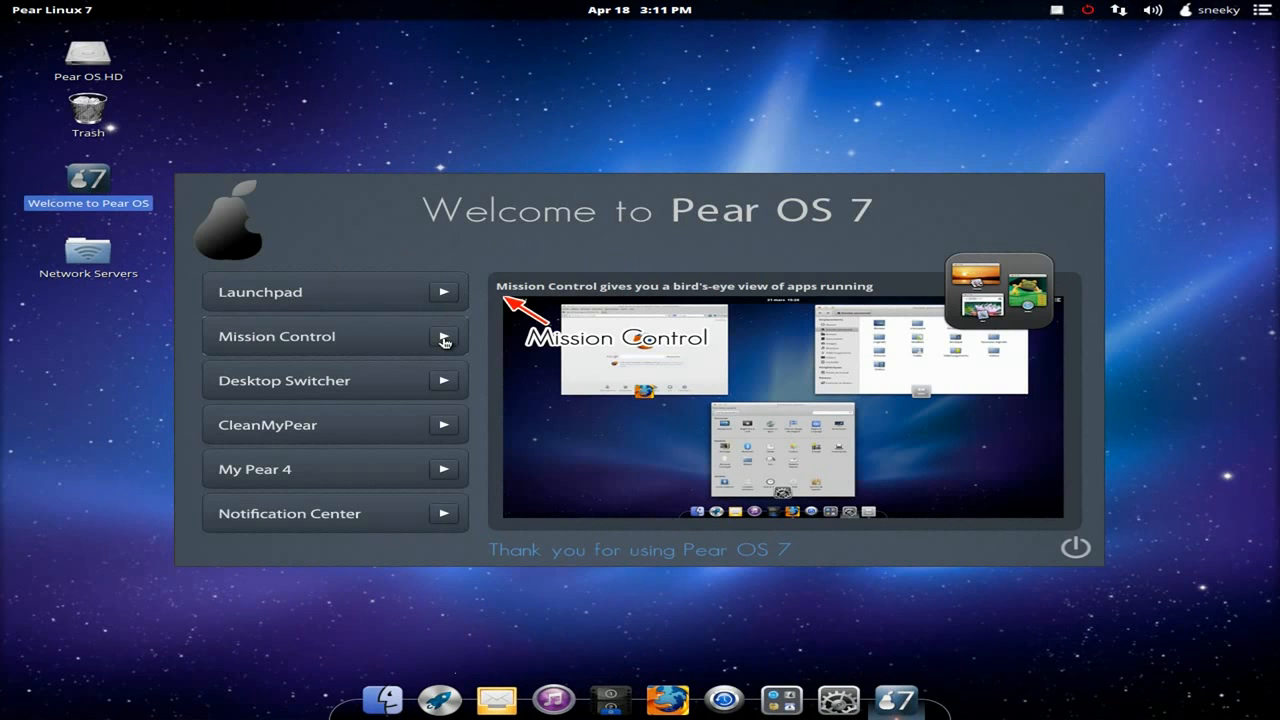
click(443, 382)
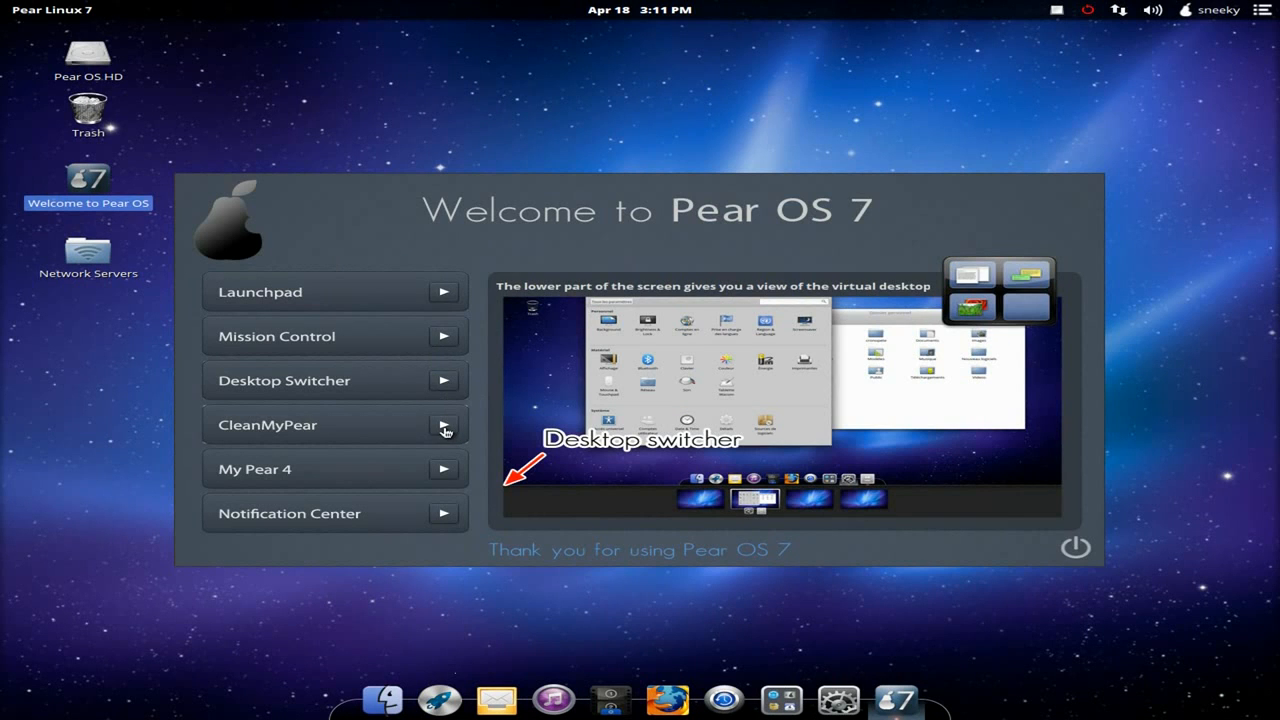
click(443, 425)
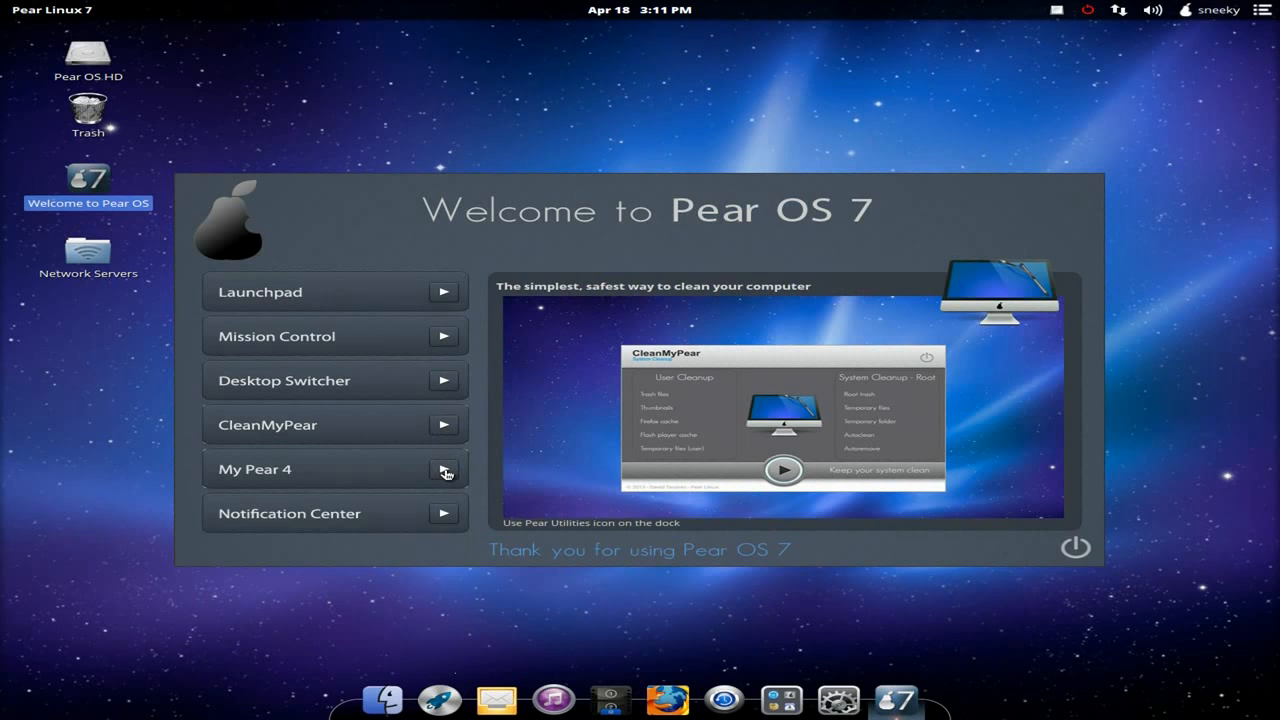
click(446, 471)
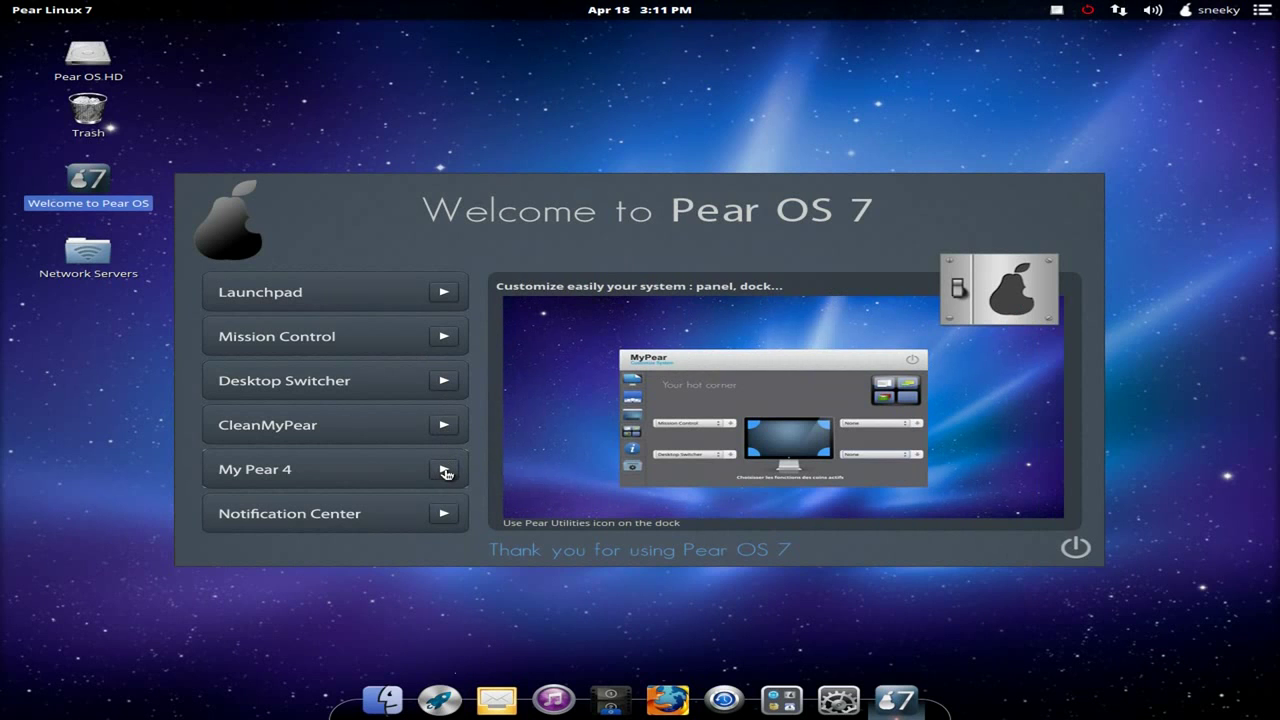
click(445, 517)
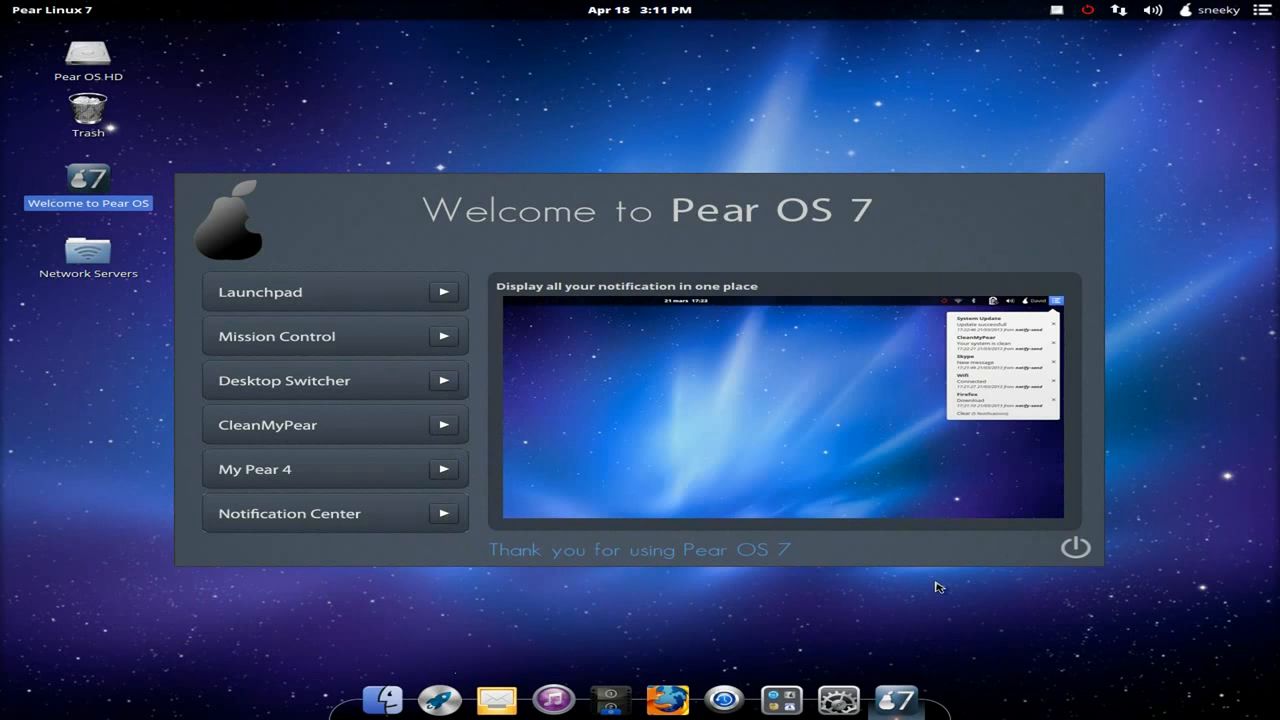
click(1075, 548)
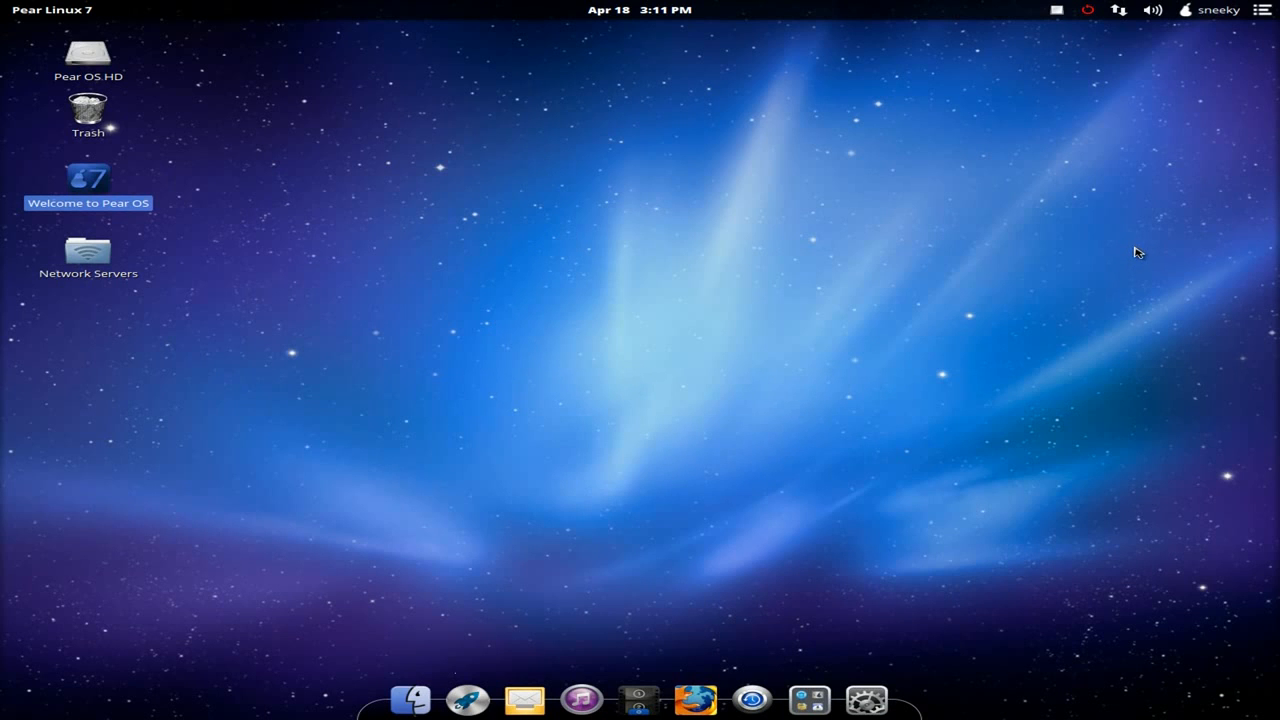
Search the web for 'pear linux' in Firefox and open the pearlinux.fr result.
click(700, 700)
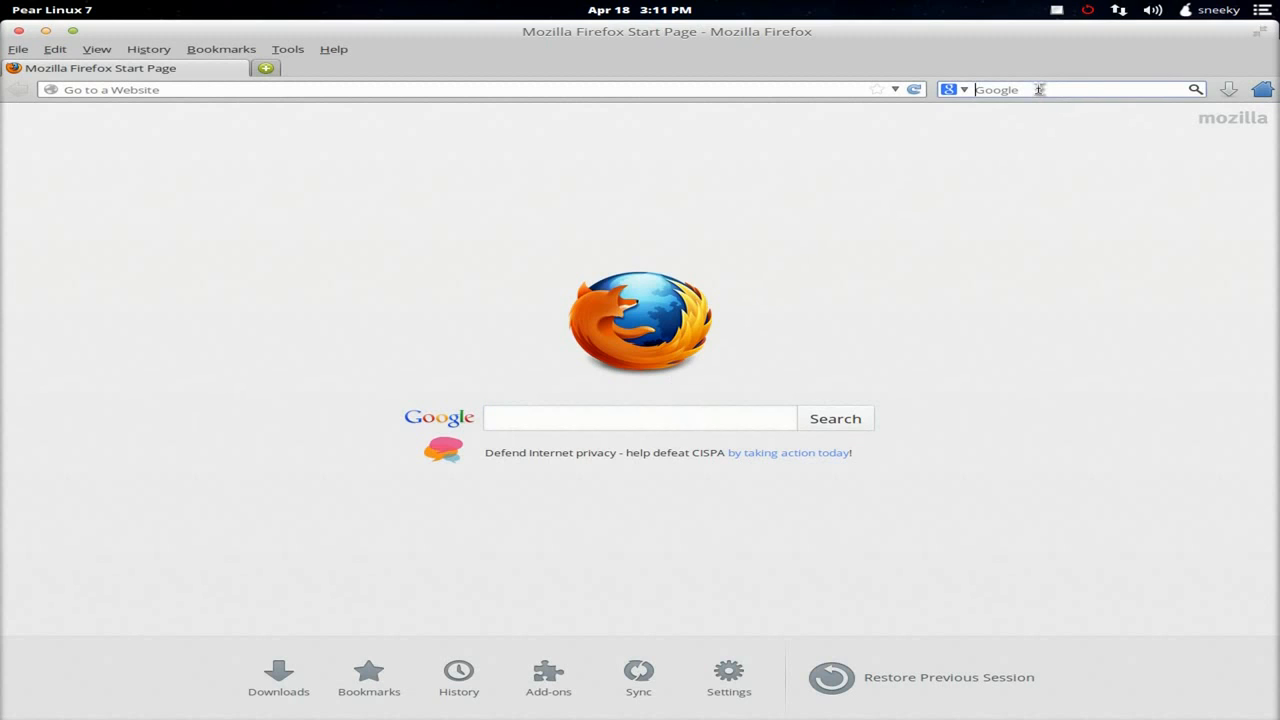
text(pear)
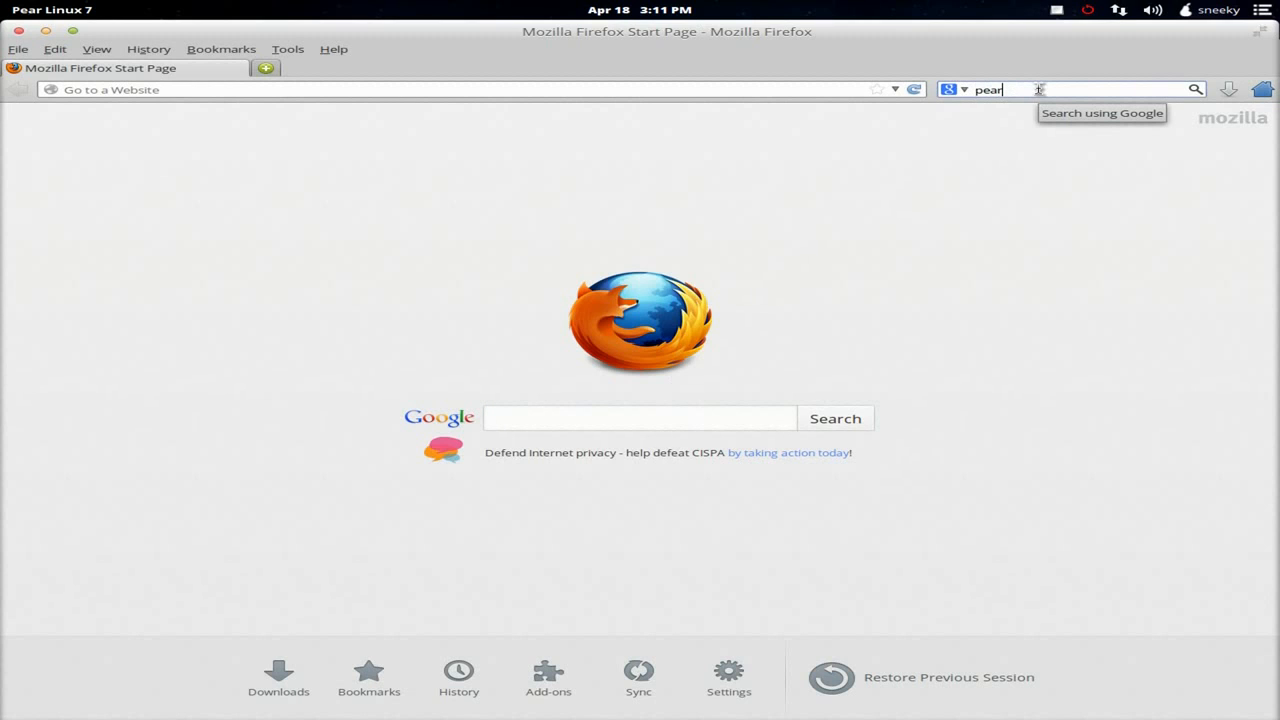
text( linux)
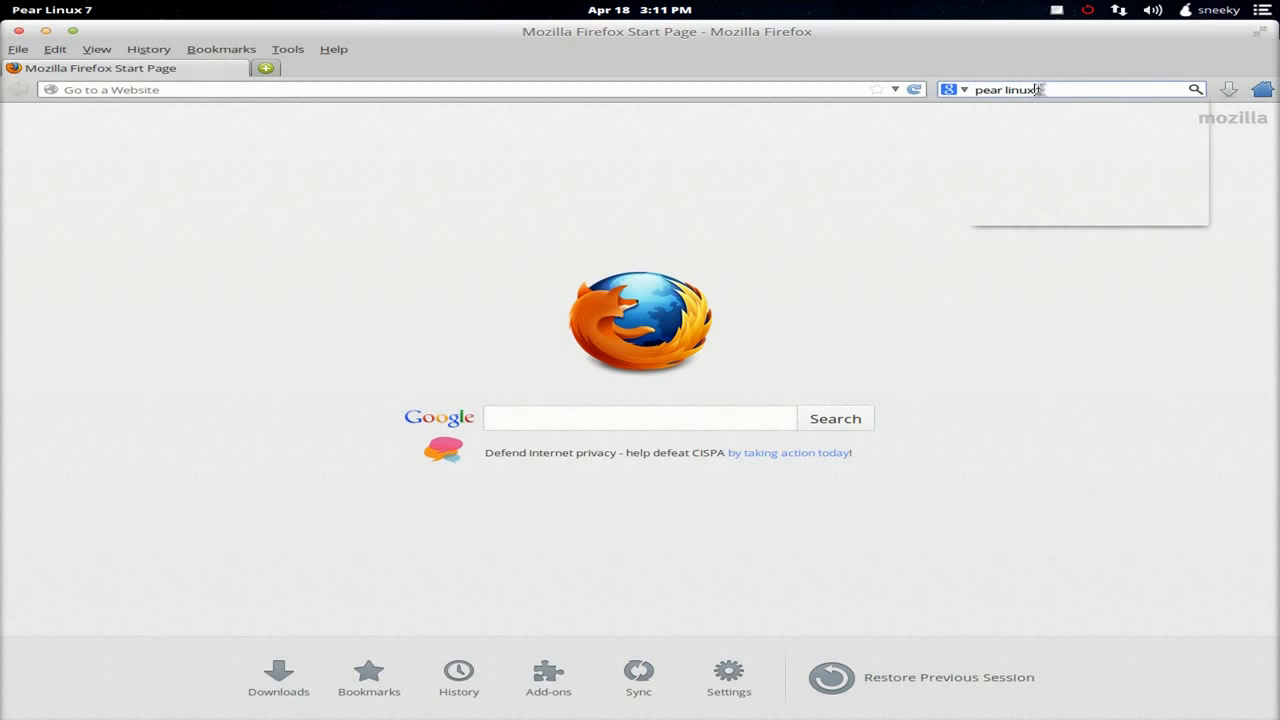
key(Return)
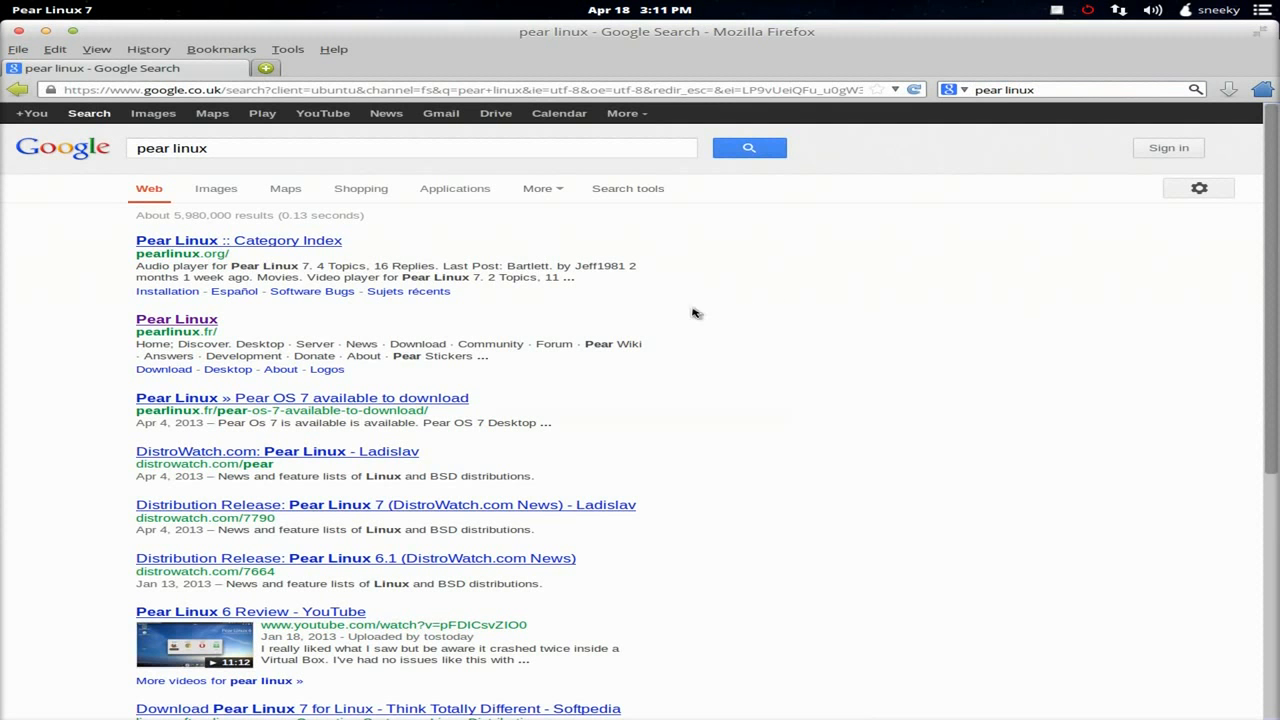
click(178, 320)
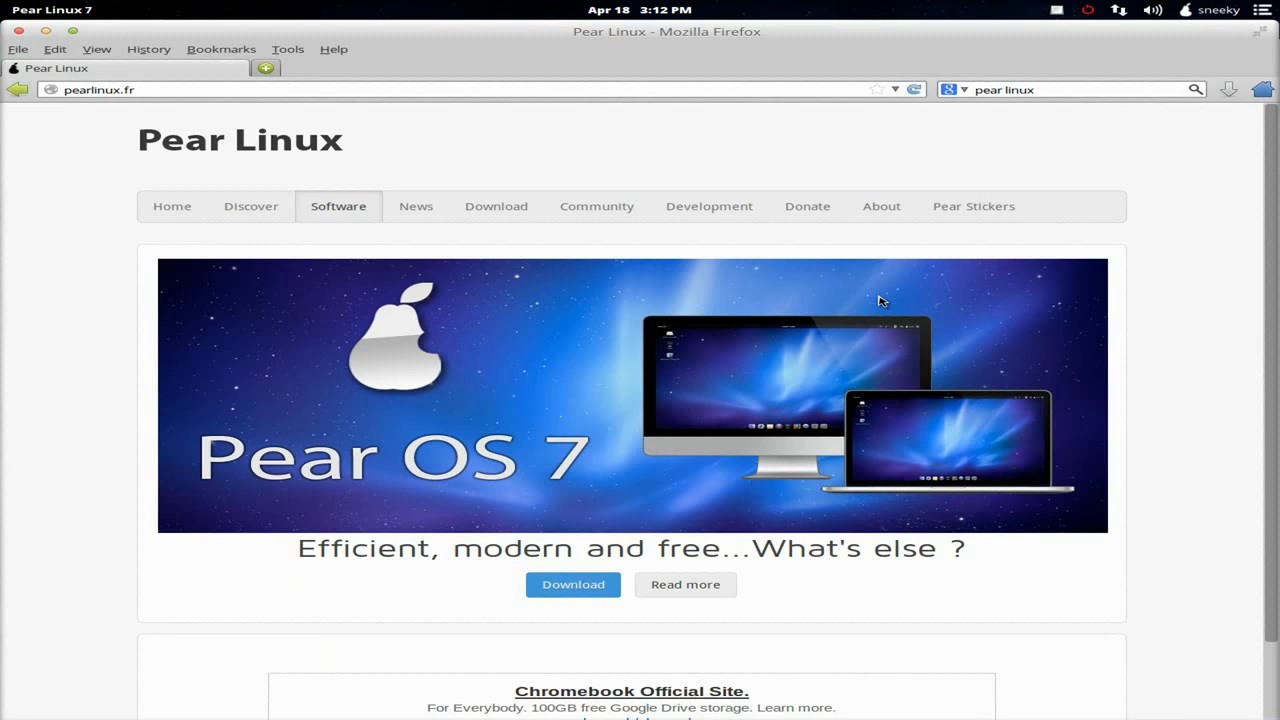
Visit the site's Home, Download and Pear Stickers pages, then close Firefox.
click(170, 207)
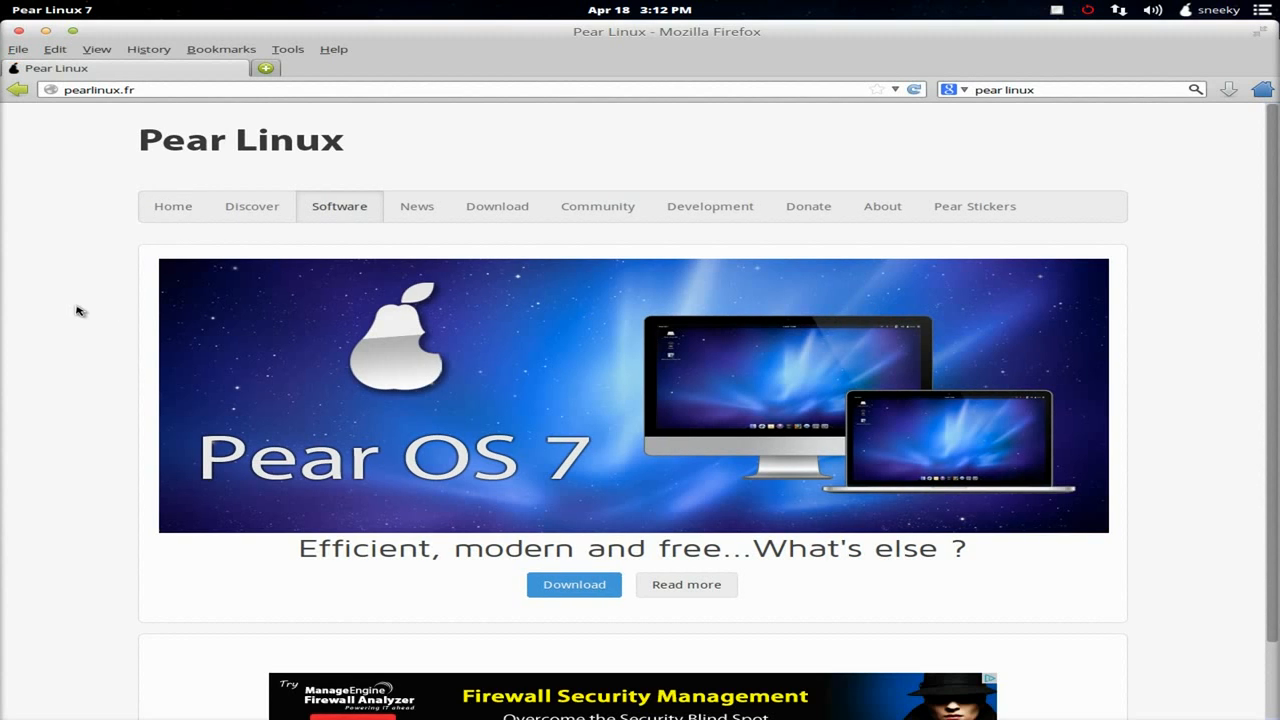
scroll(80, 310, down, 2)
scroll(80, 310, up, 2)
click(498, 207)
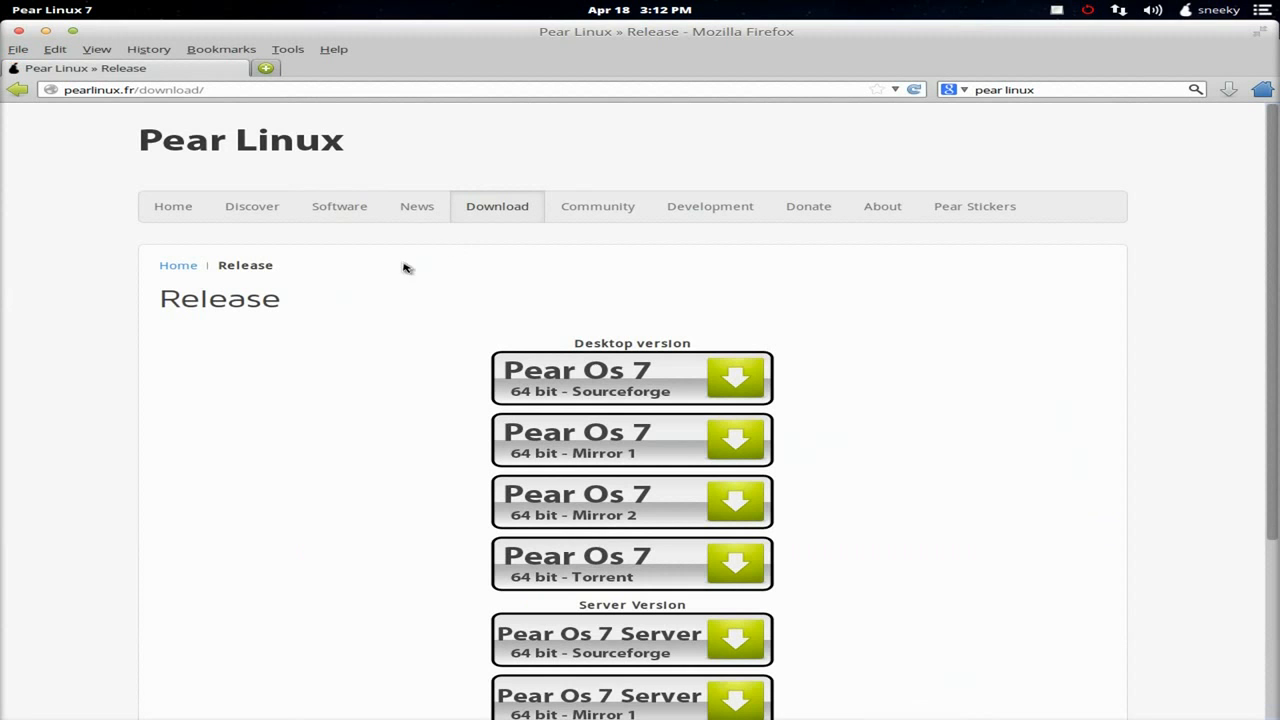
scroll(910, 380, down, 2)
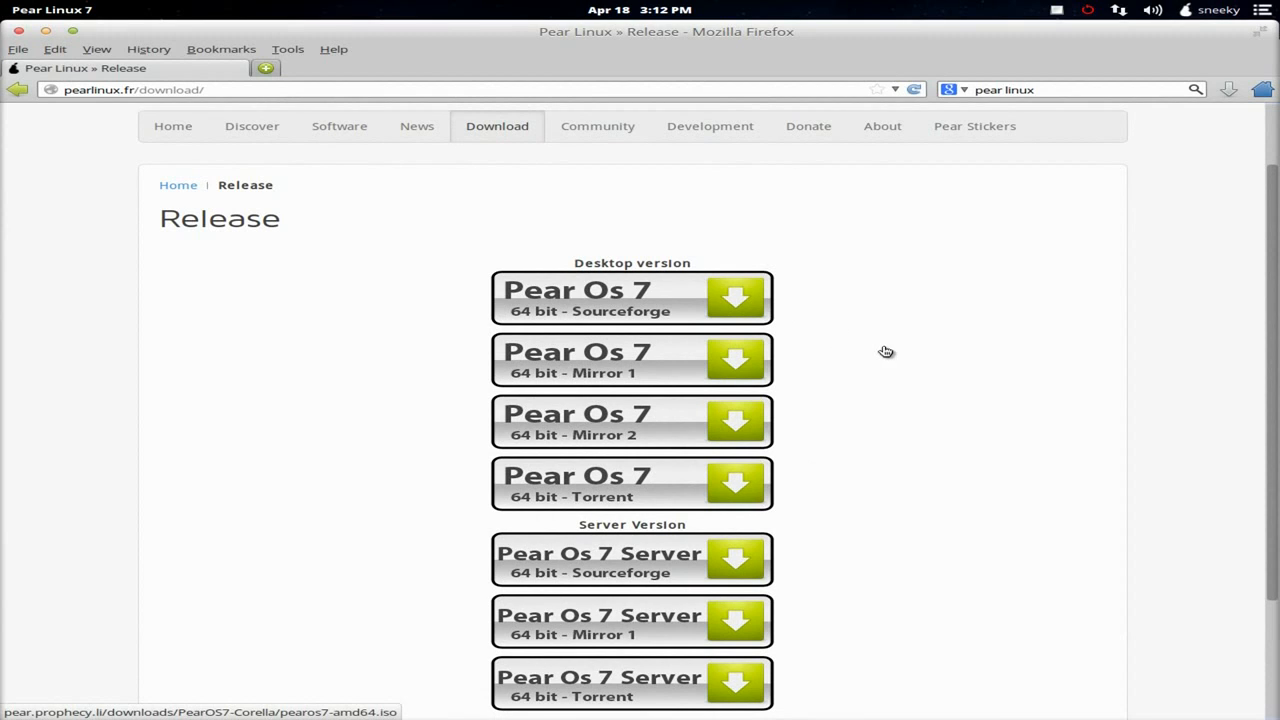
click(976, 128)
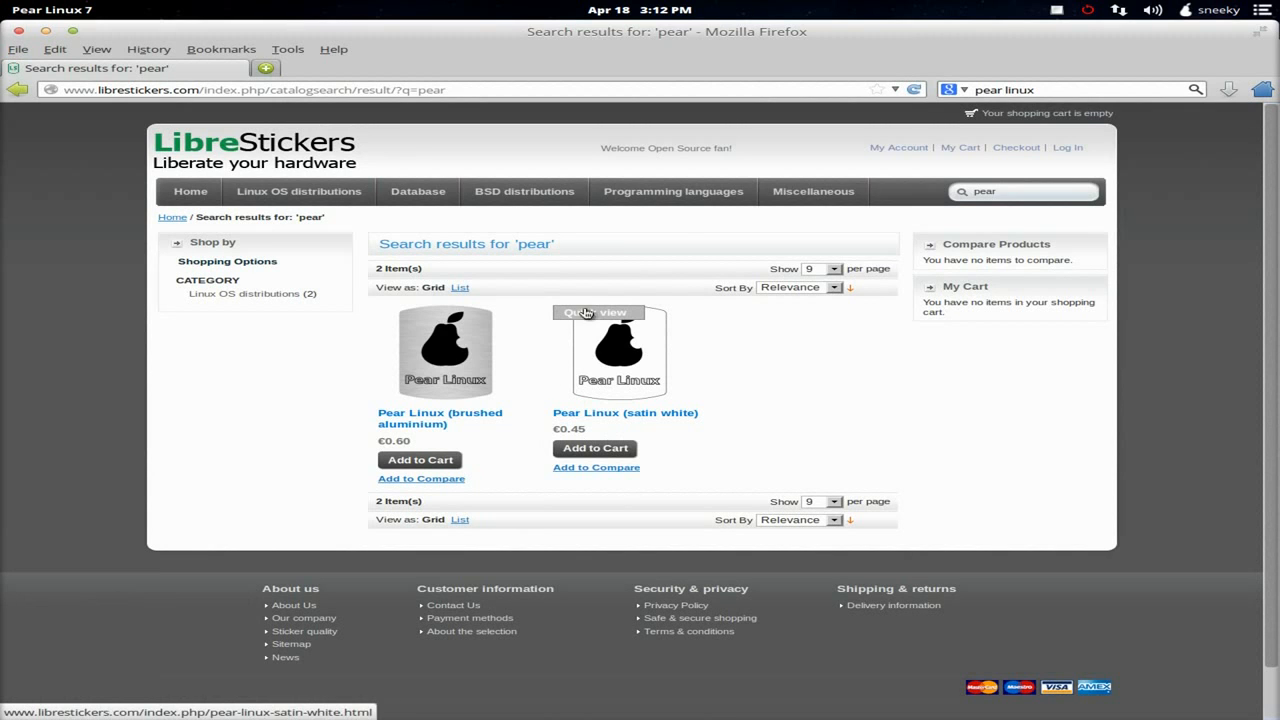
click(18, 30)
click(438, 272)
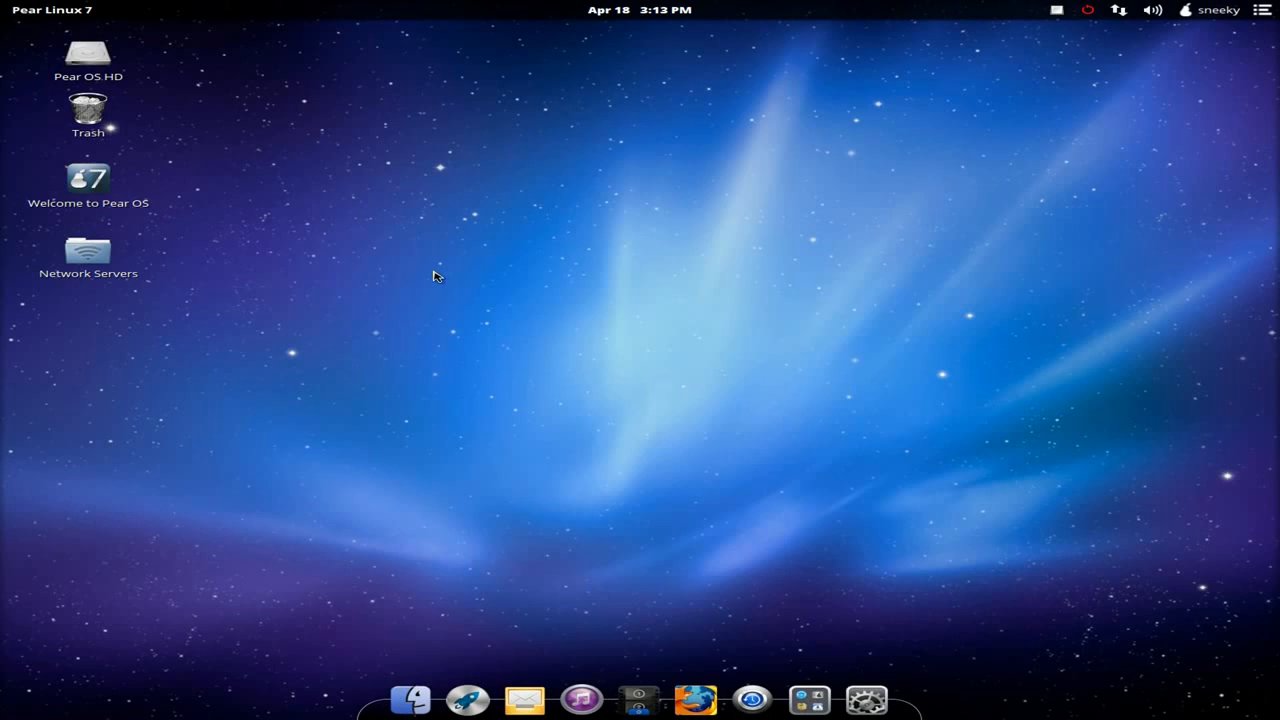